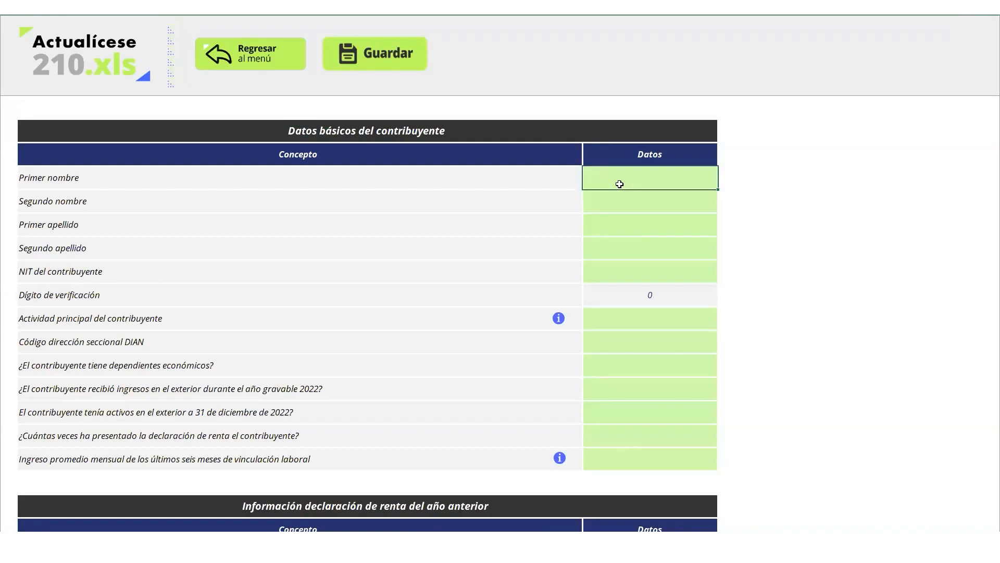
Review the Datos básicos answer cells and question labels on the taxpayer sheet
click(633, 203)
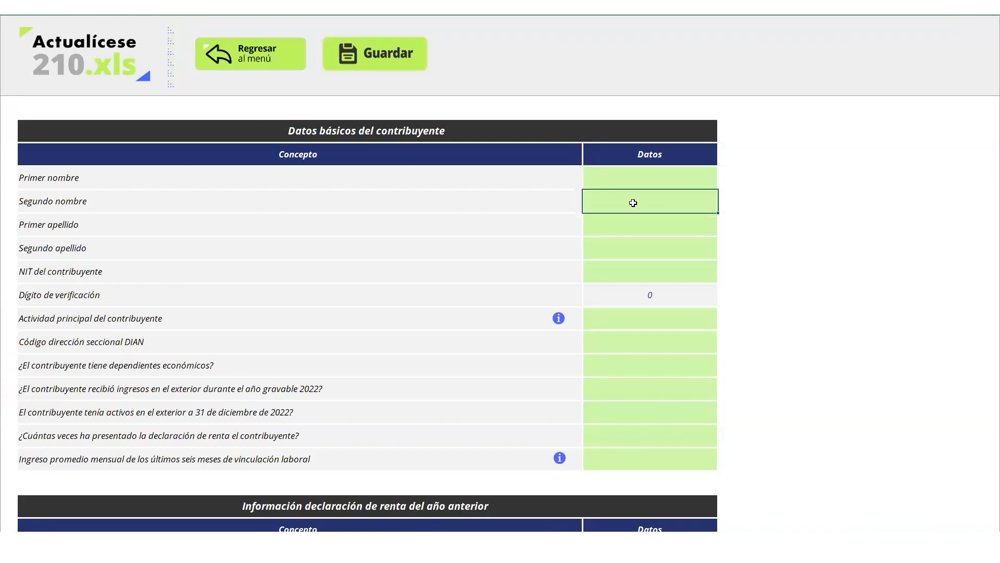
click(647, 274)
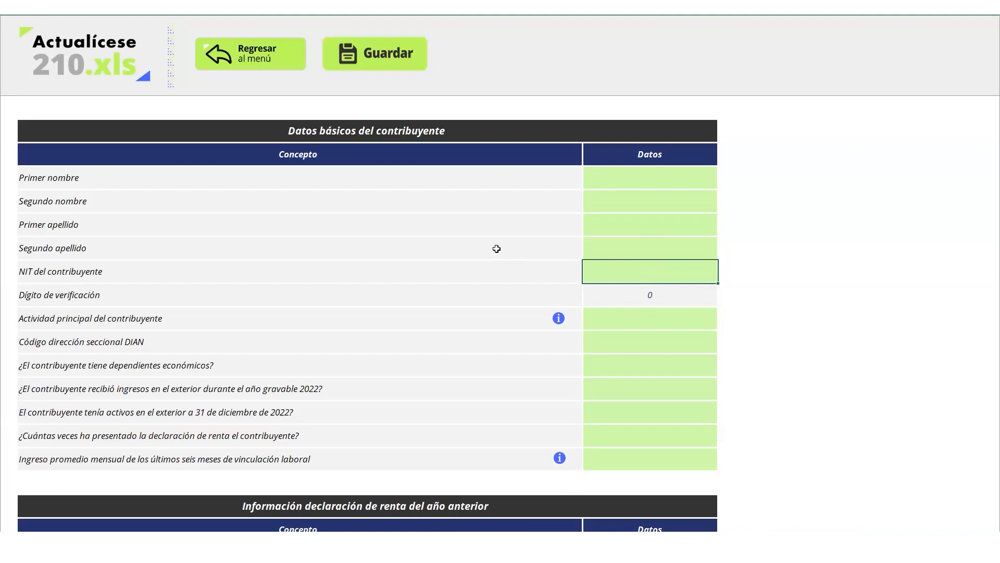
drag(65, 188, 105, 436)
click(104, 436)
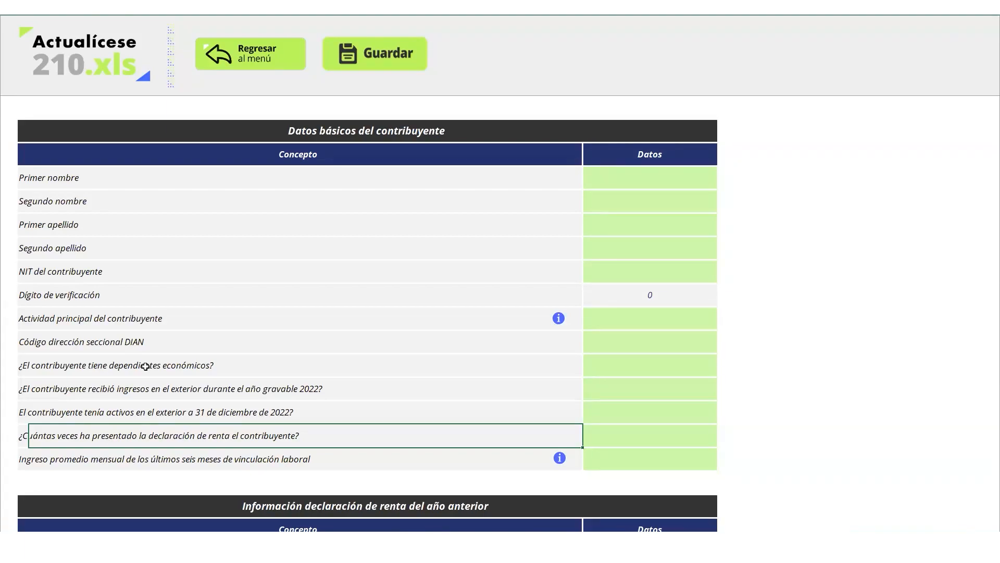
Bring up the answer list for '¿El contribuyente tiene dependientes económicos?'
click(360, 367)
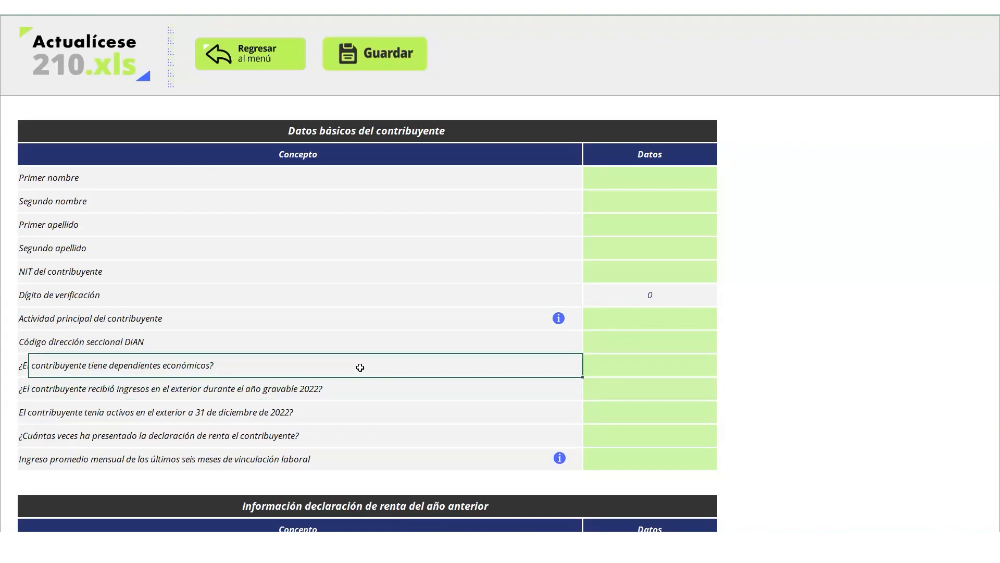
key(Left)
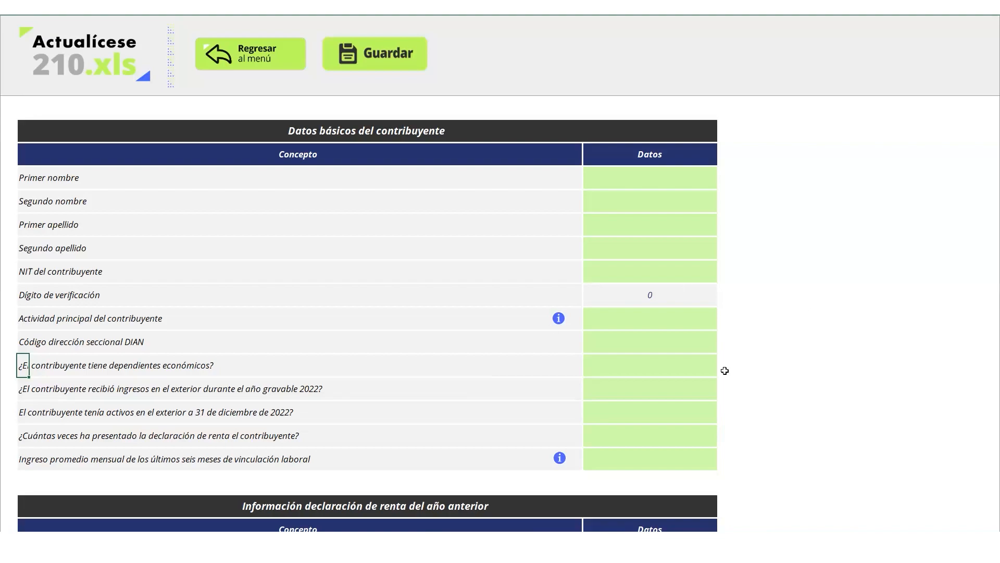
click(696, 363)
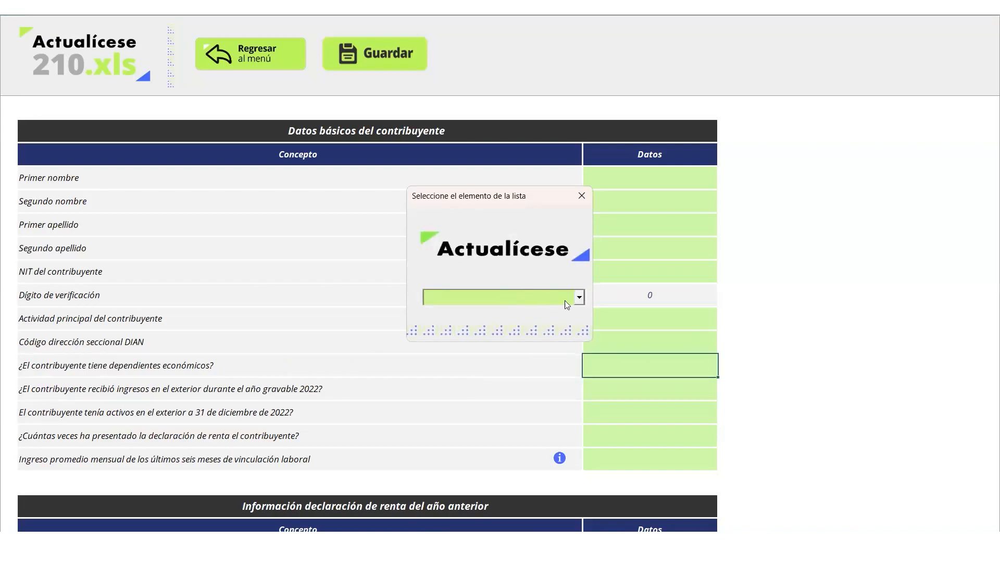
Answer Sí to dependents and set Relación to 'Hijo del contribuyente de 18 años de edad o menos'
click(579, 298)
click(543, 313)
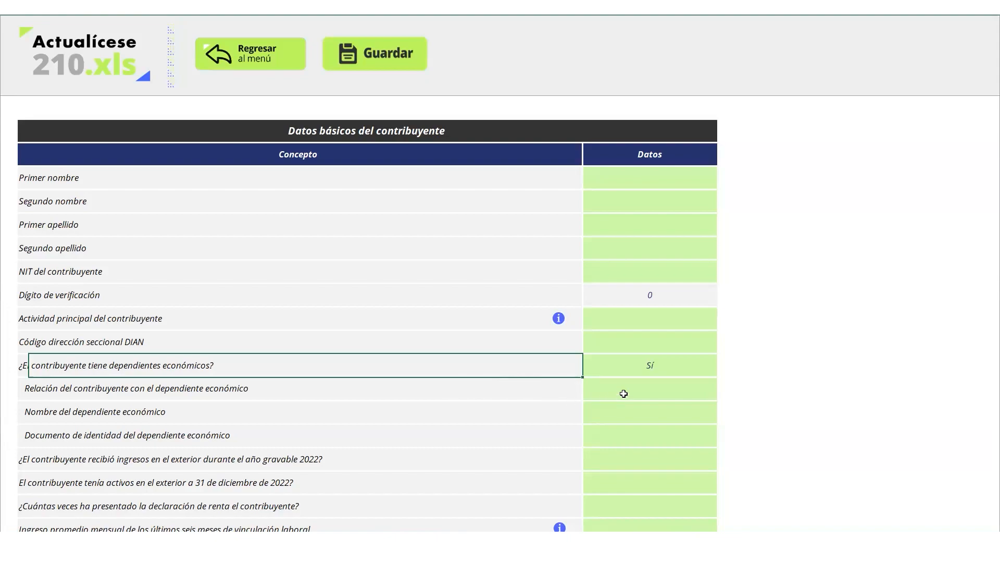
click(647, 387)
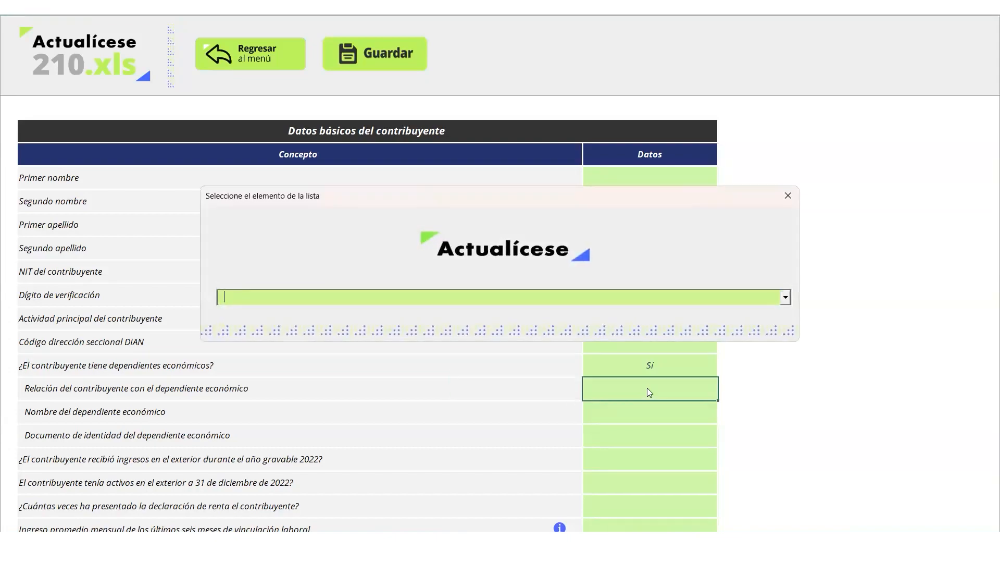
click(786, 298)
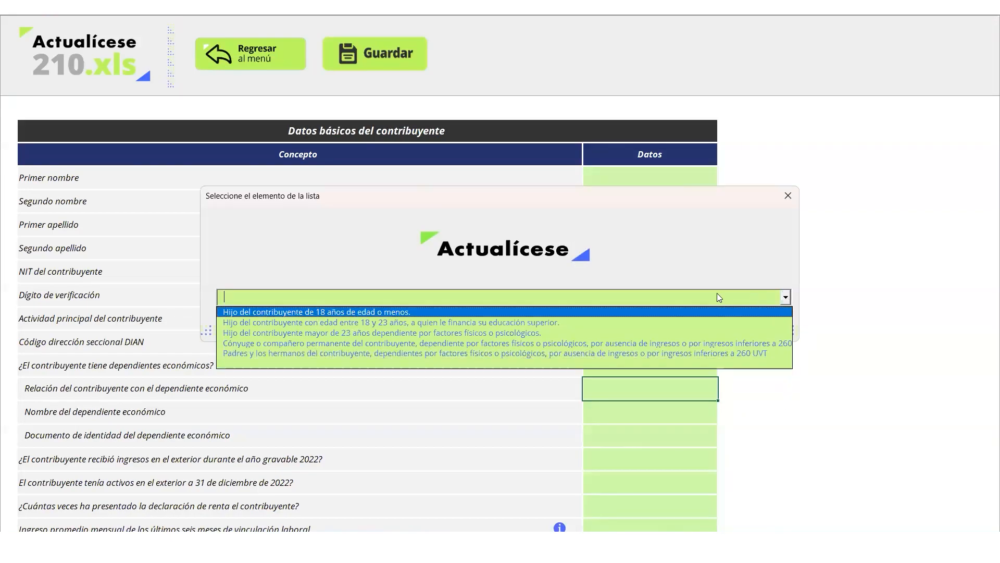
click(693, 290)
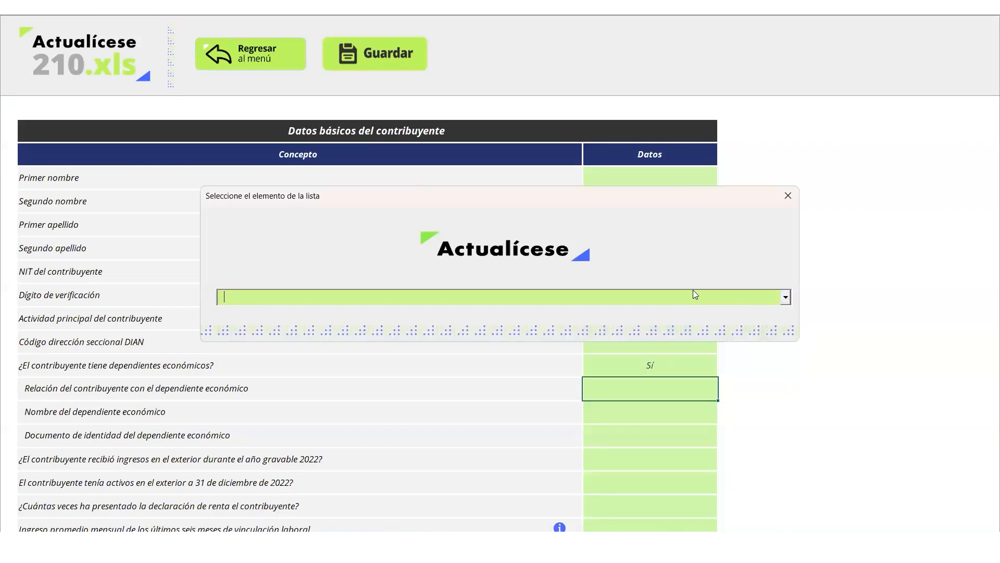
click(785, 297)
click(746, 309)
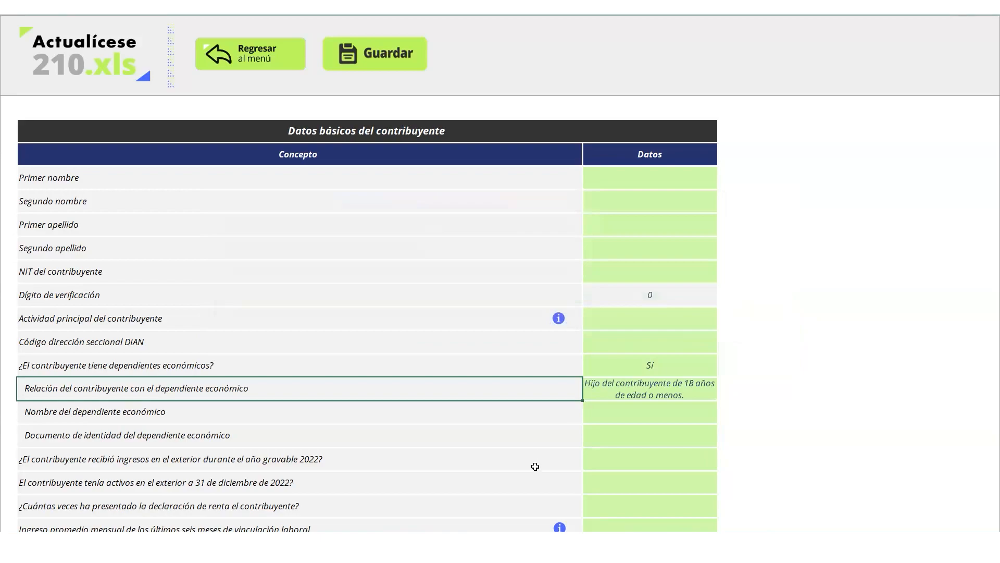
Enter the dependent's full name and identity document number in the Nombre and Documento cells
click(646, 416)
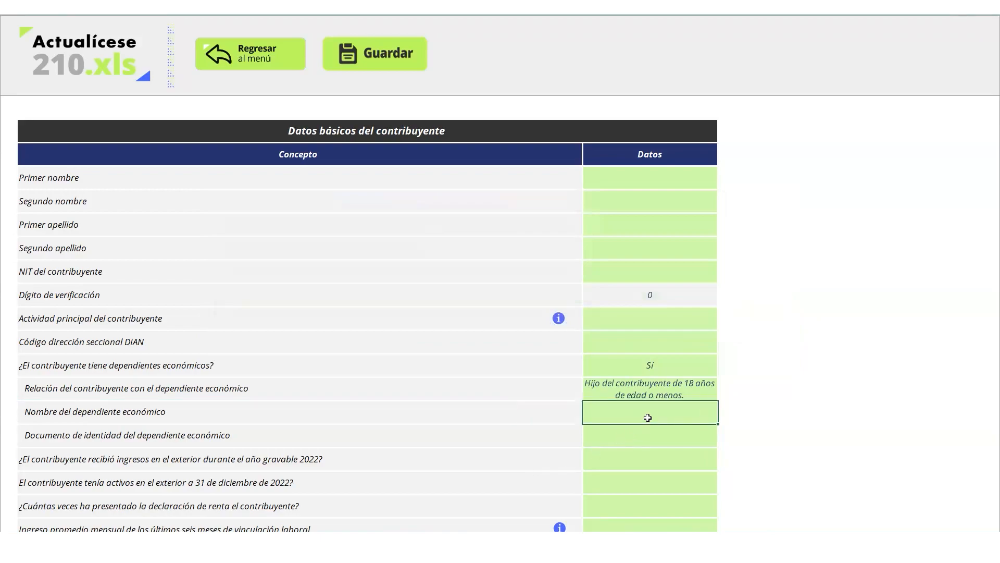
key(Return)
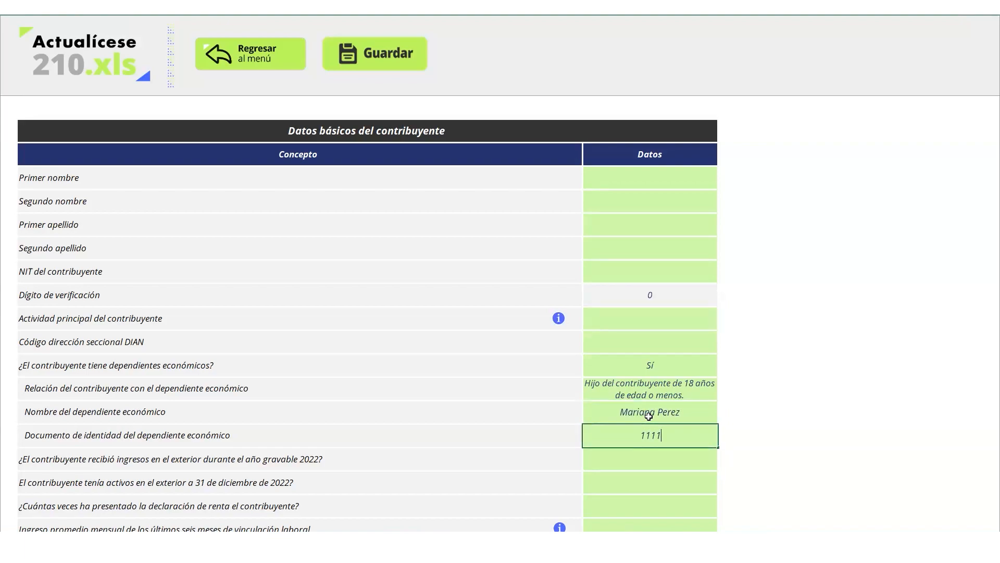
drag(555, 434, 575, 366)
click(576, 365)
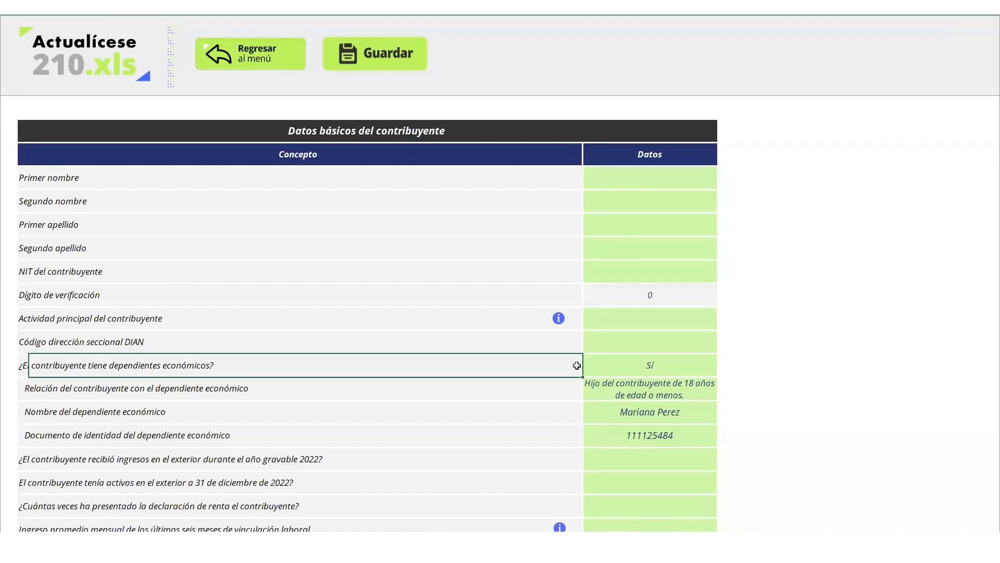
Answer Sí to receiving foreign income in 2022 and dismiss the information note
click(537, 455)
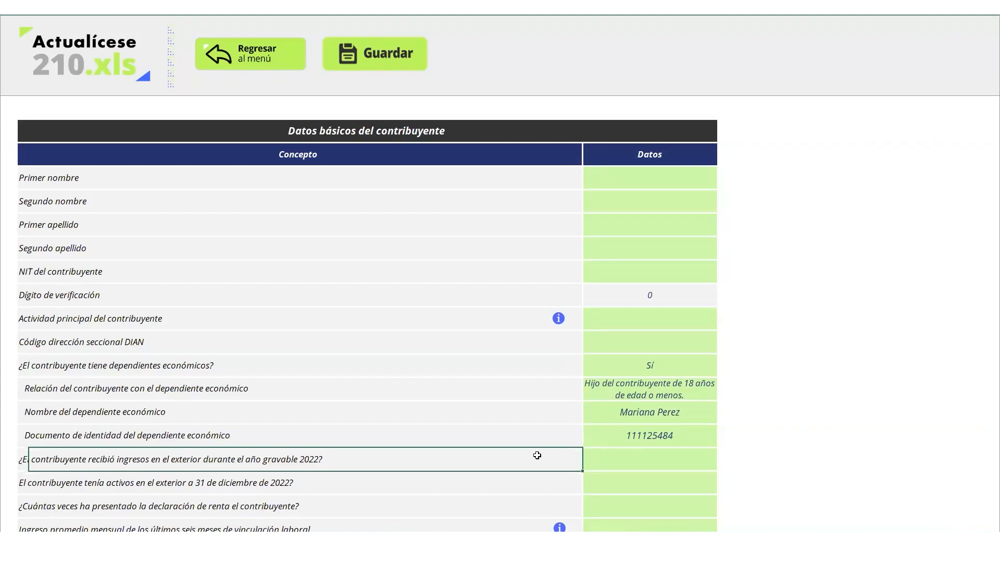
key(Left)
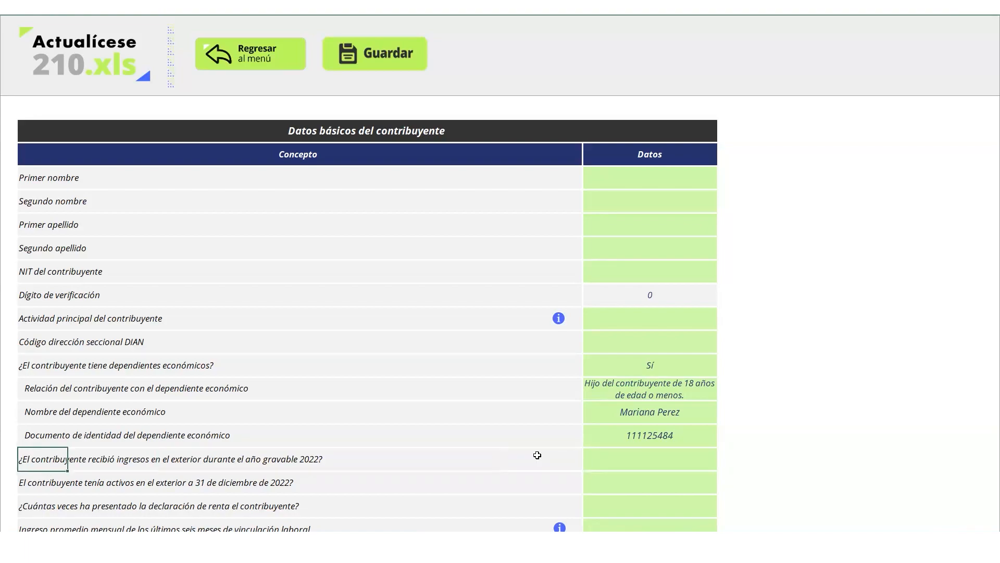
key(Down)
key(Down)
click(682, 461)
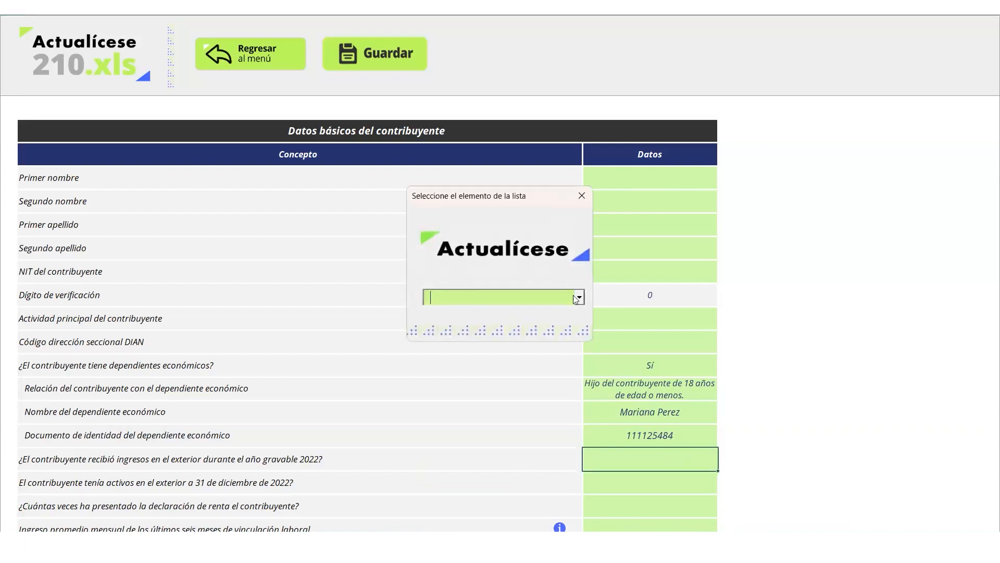
click(578, 298)
click(569, 310)
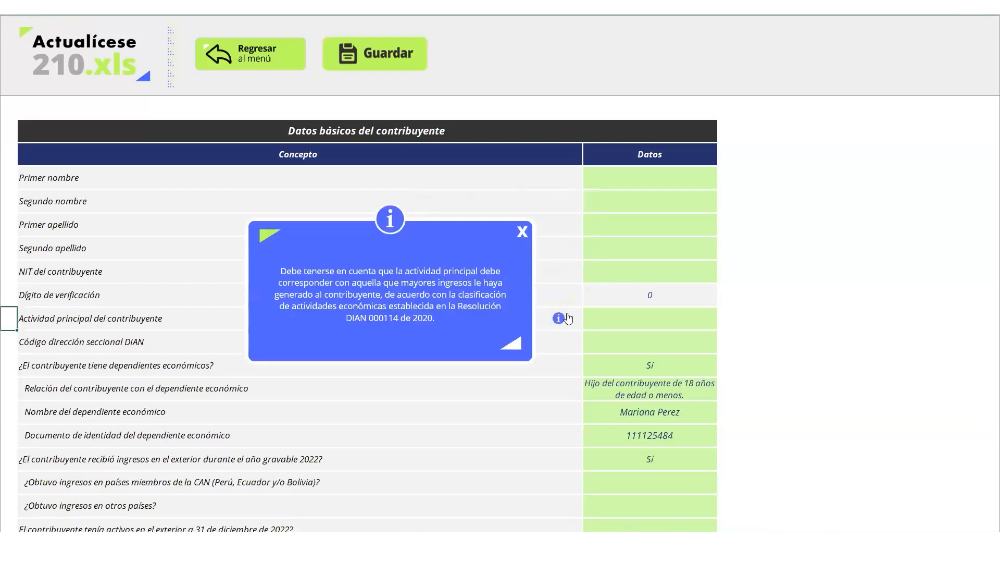
click(521, 232)
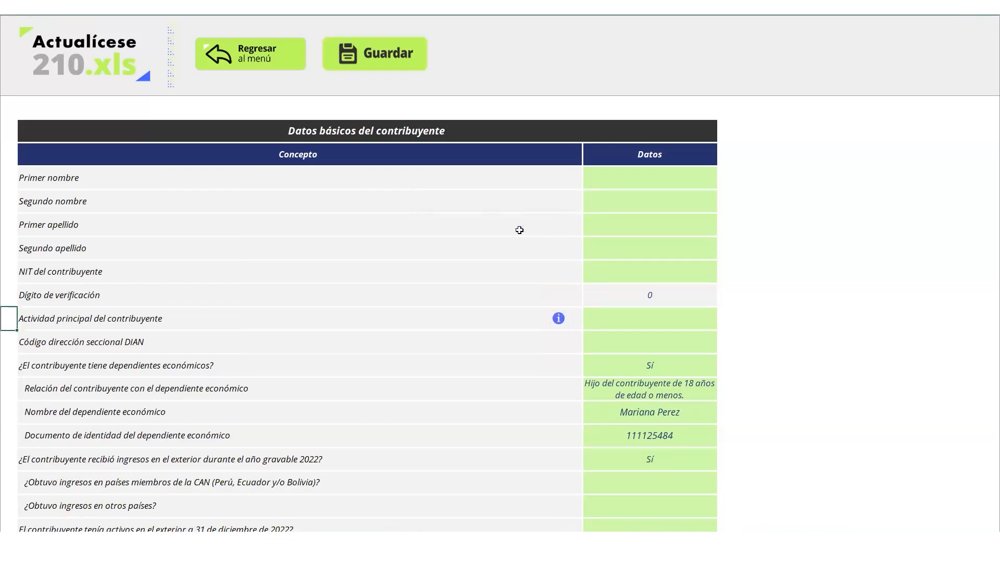
Answer Sí to income from CAN countries
click(555, 487)
key(Down)
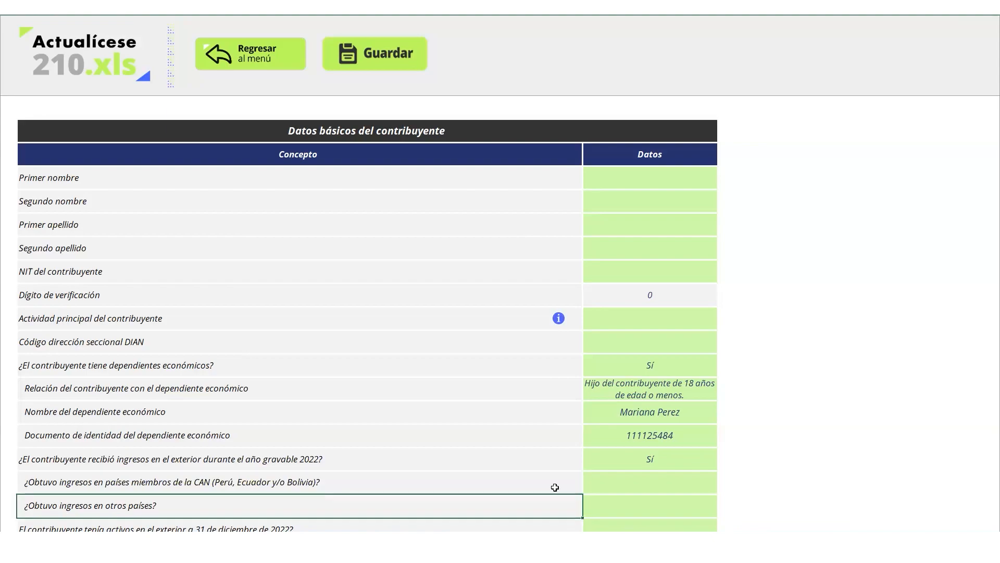
key(Down)
key(Up)
key(Up)
key(Down)
key(Up)
key(Down)
click(640, 464)
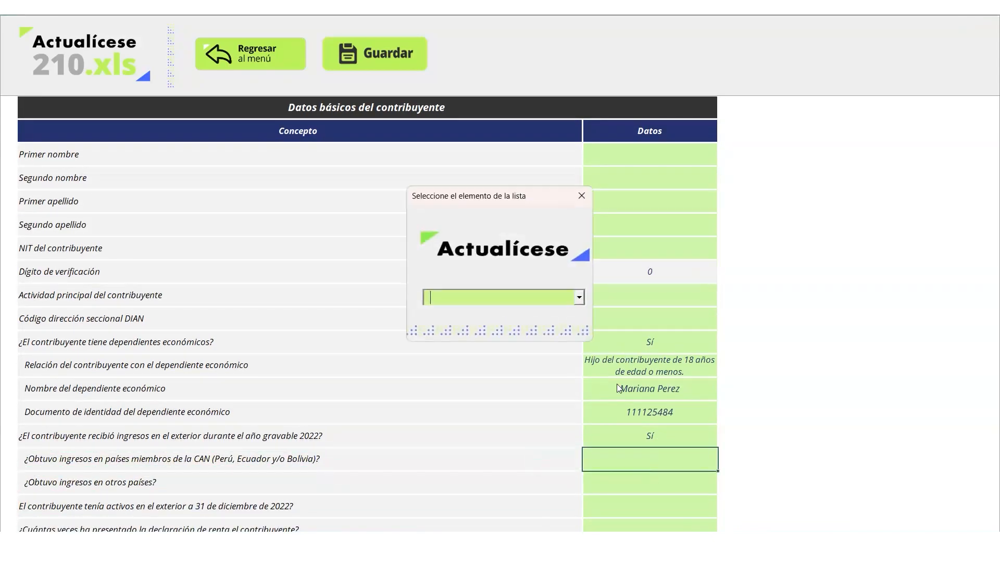
click(579, 298)
click(562, 312)
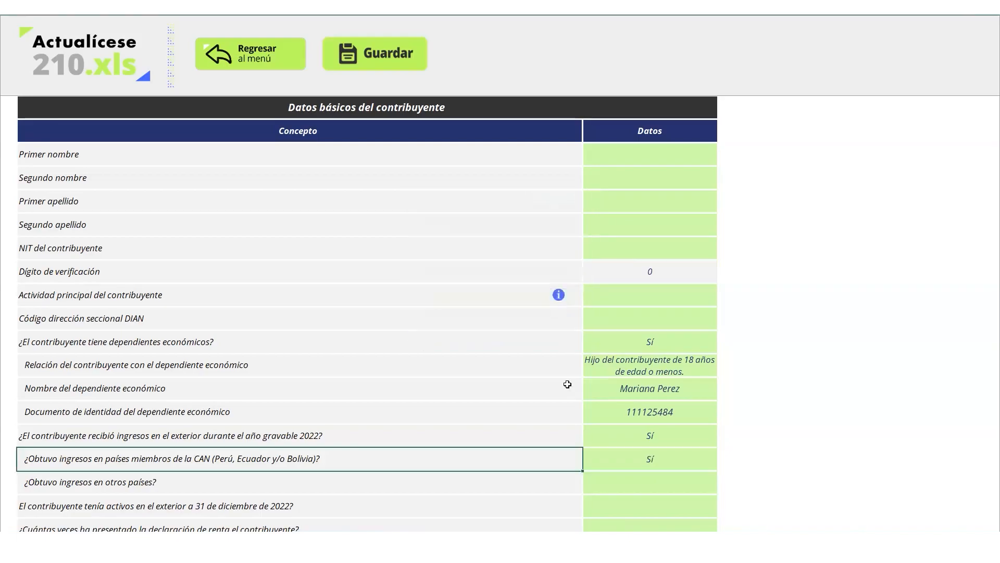
Answer Sí to income from other countries
click(614, 483)
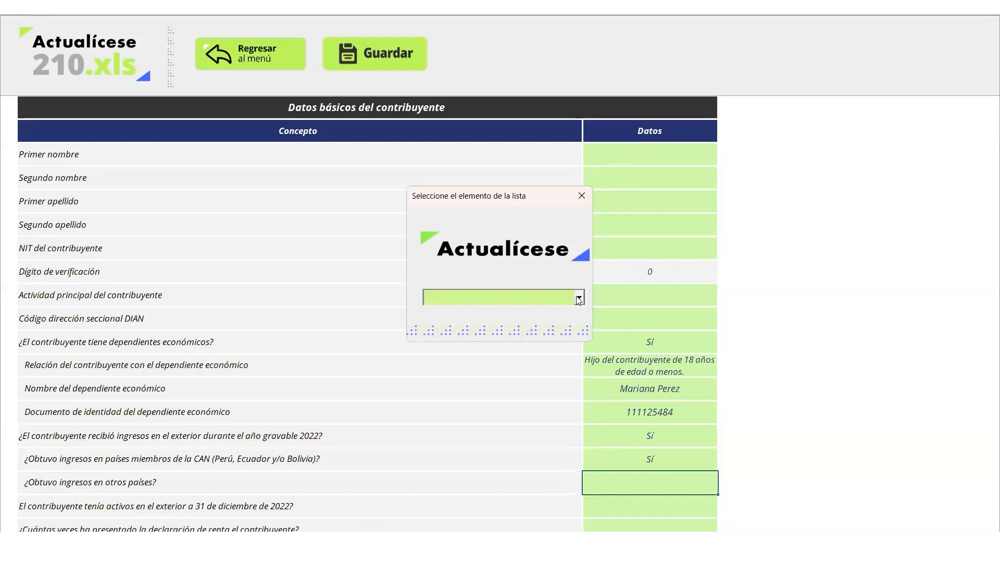
click(580, 298)
click(557, 315)
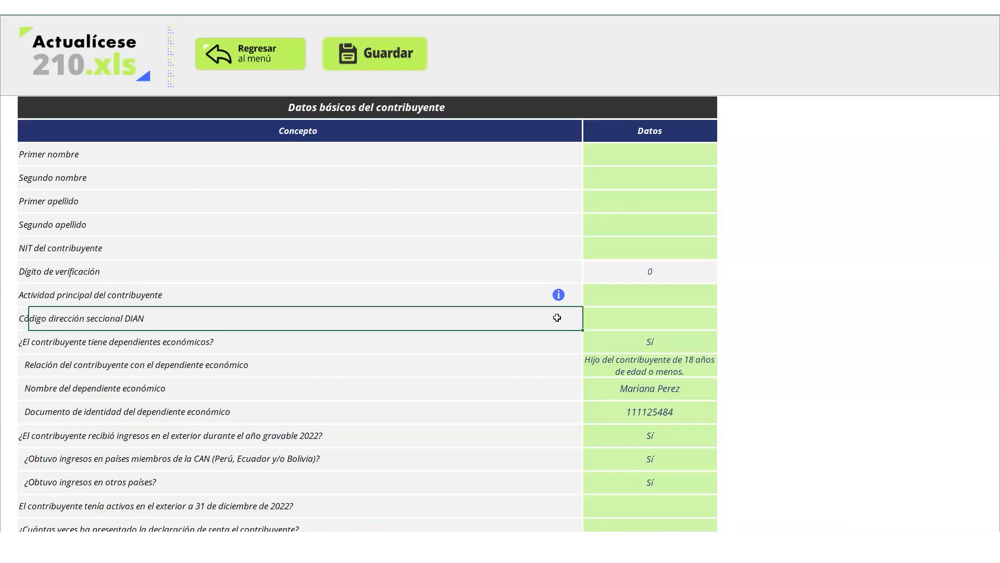
key(Down)
key(Down)
key(Down)
key(Down)
key(Down)
key(Down)
key(Down)
key(Down)
key(Down)
key(Down)
key(Down)
key(Up)
key(Up)
key(Up)
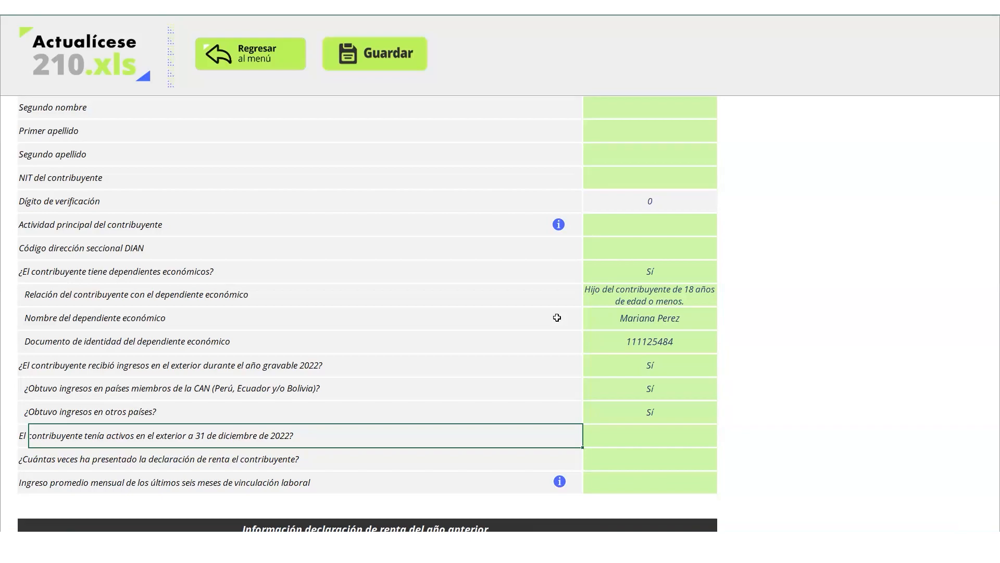
key(Down)
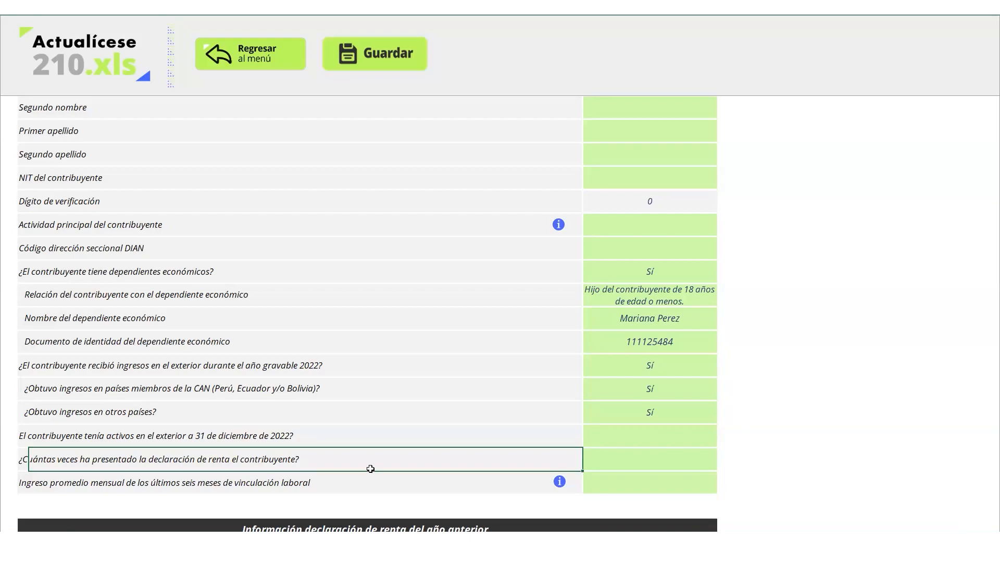
click(302, 490)
key(Tab)
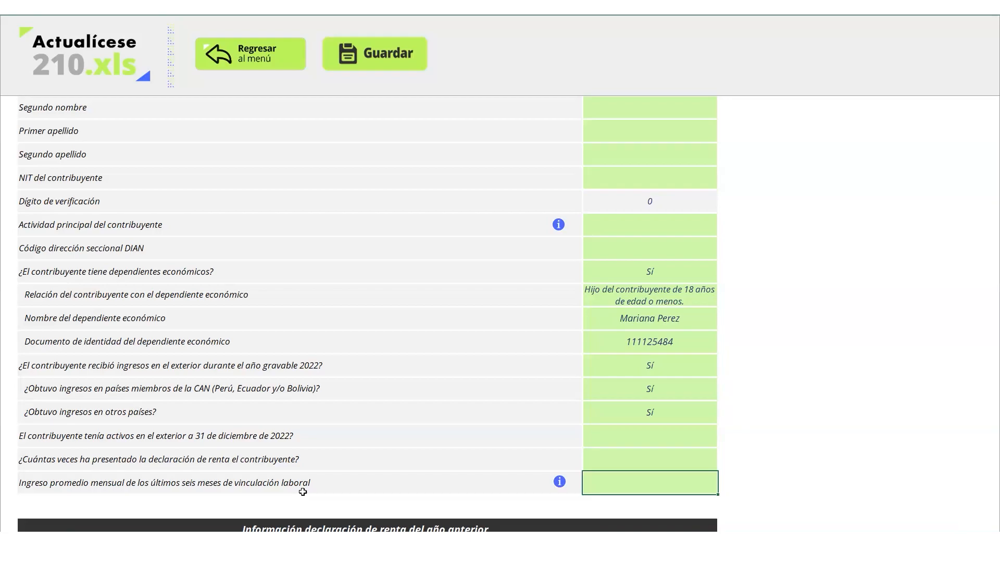
key(Down)
key(Down)
key(Down)
key(Down)
key(Down)
key(Down)
key(Down)
key(Down)
key(Down)
key(Down)
key(Down)
key(Down)
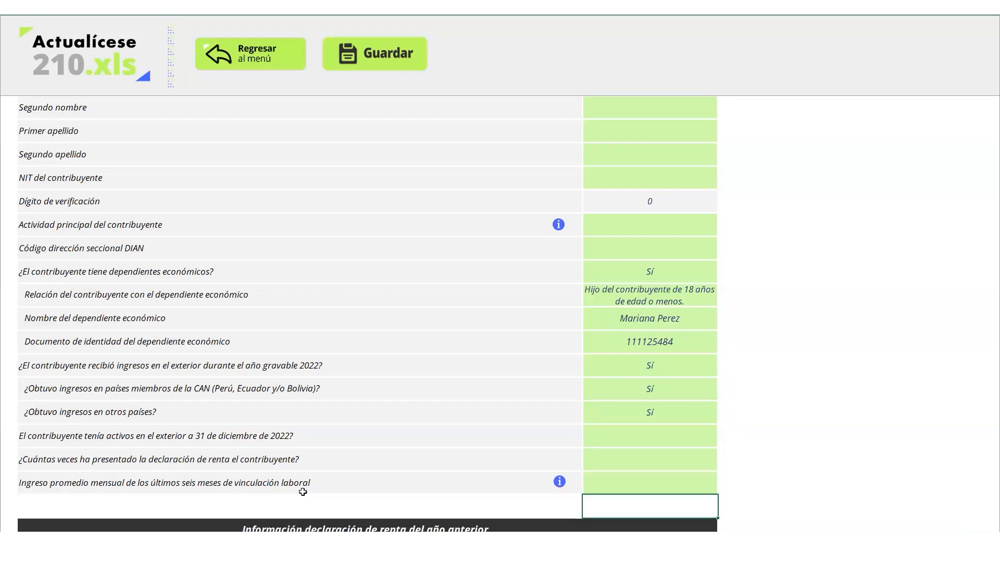
key(Down)
key(Down)
key(Down)
key(Down)
key(Down)
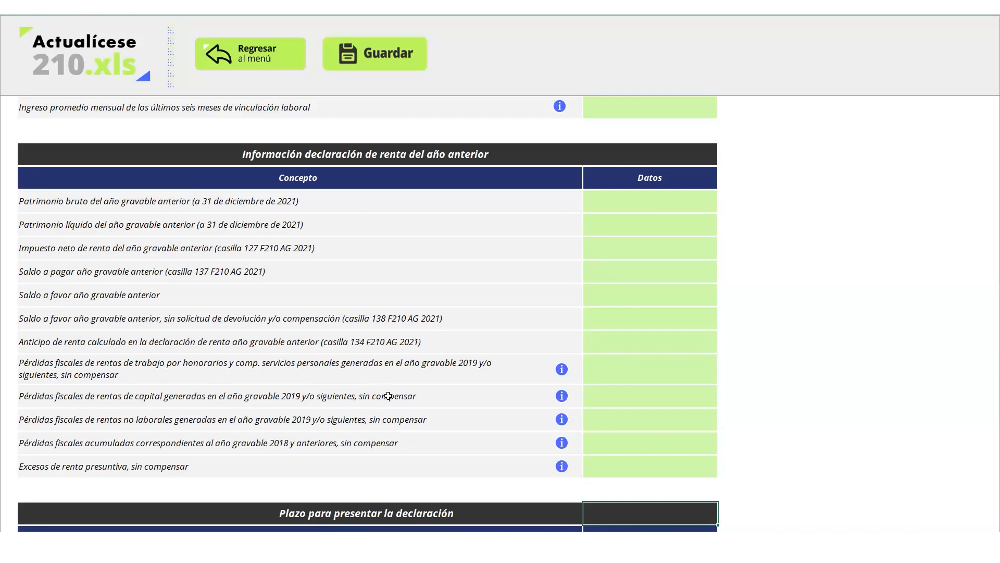
Enter 14000000 as the unoffset work-income tax losses
click(428, 374)
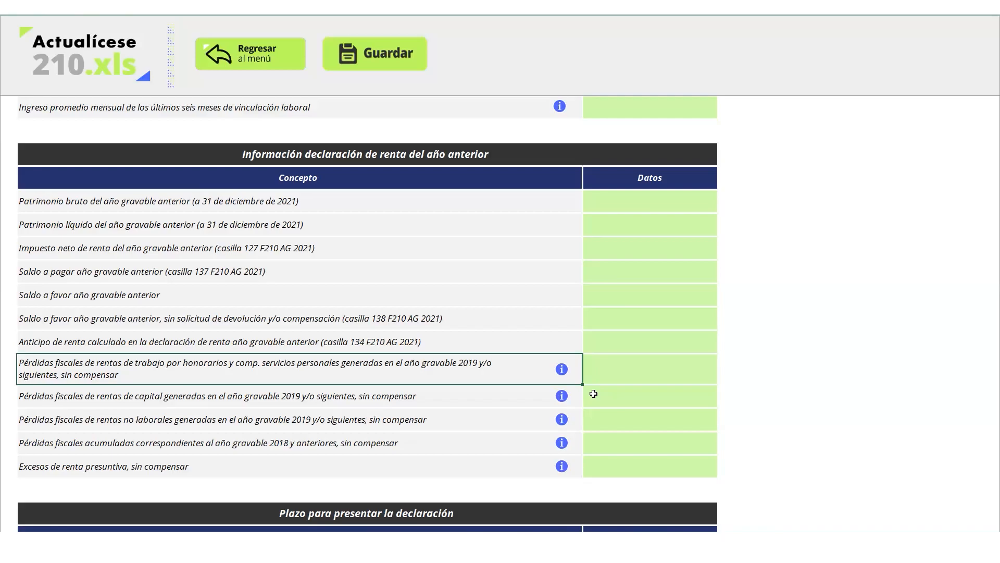
click(644, 372)
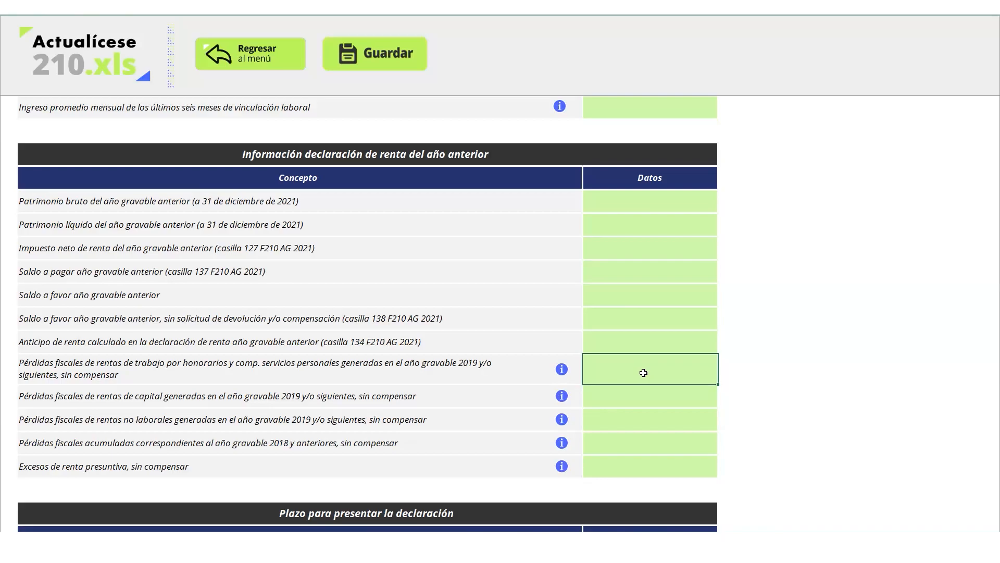
text(14000000)
key(Return)
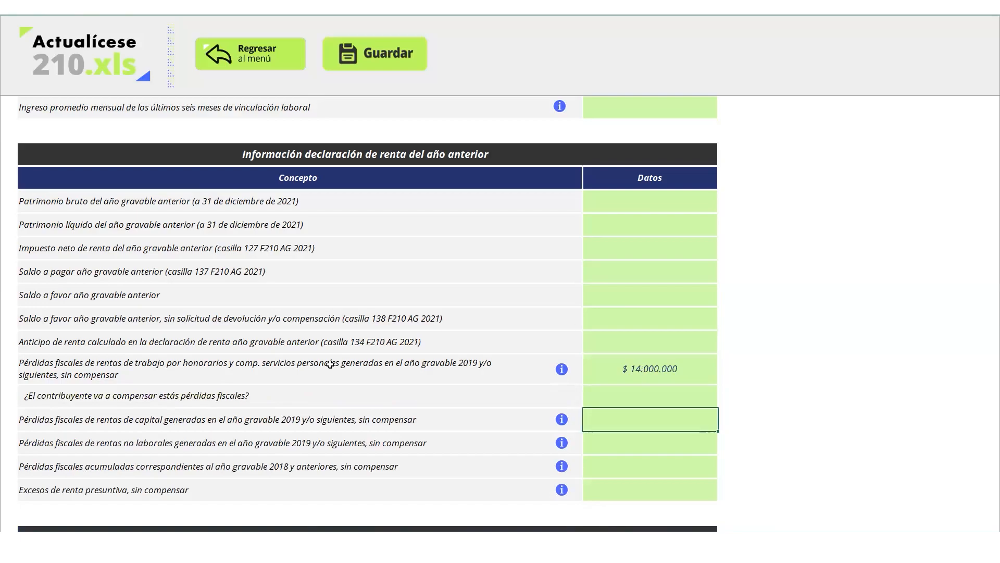
Answer Sí to whether the taxpayer will offset those losses
click(49, 396)
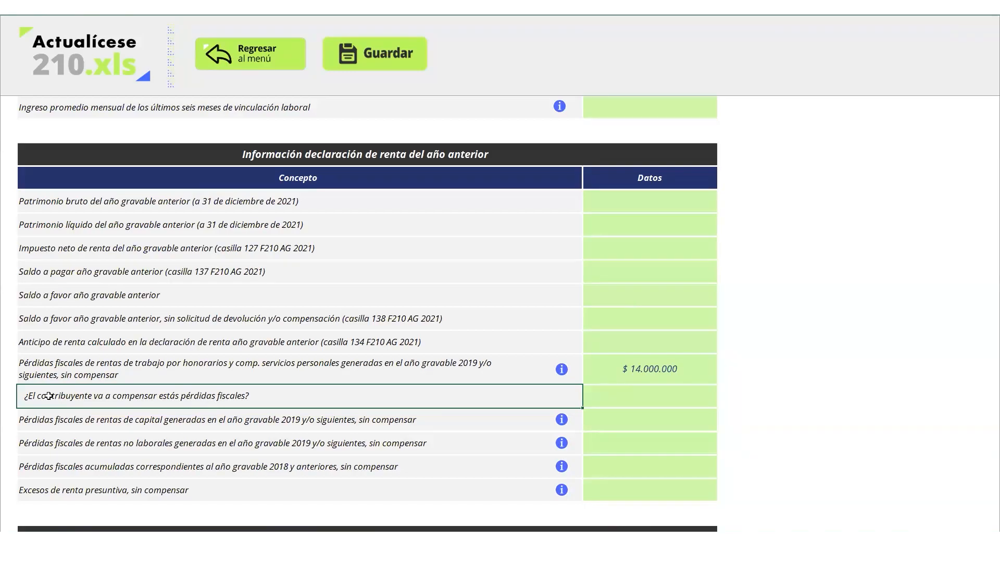
click(693, 399)
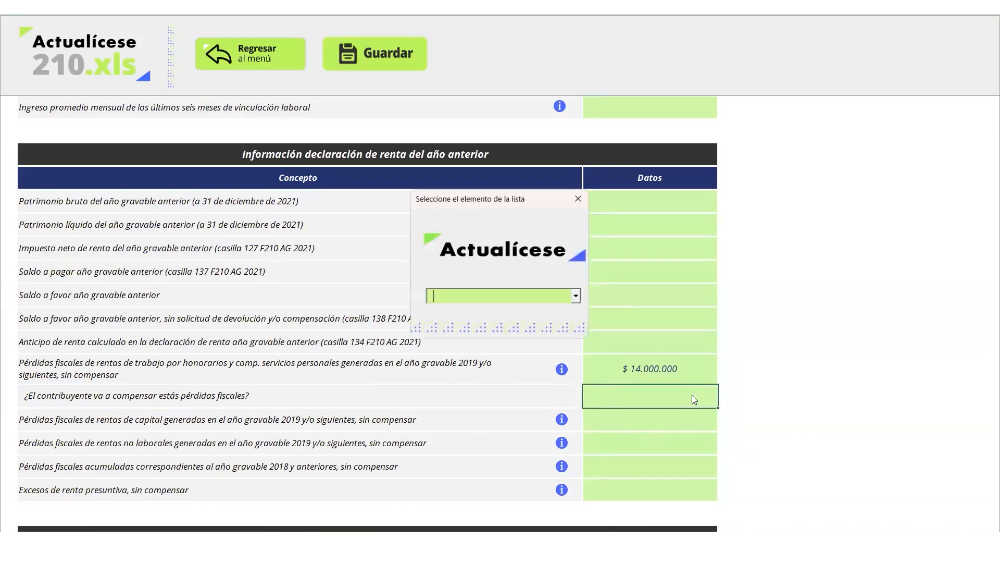
click(579, 298)
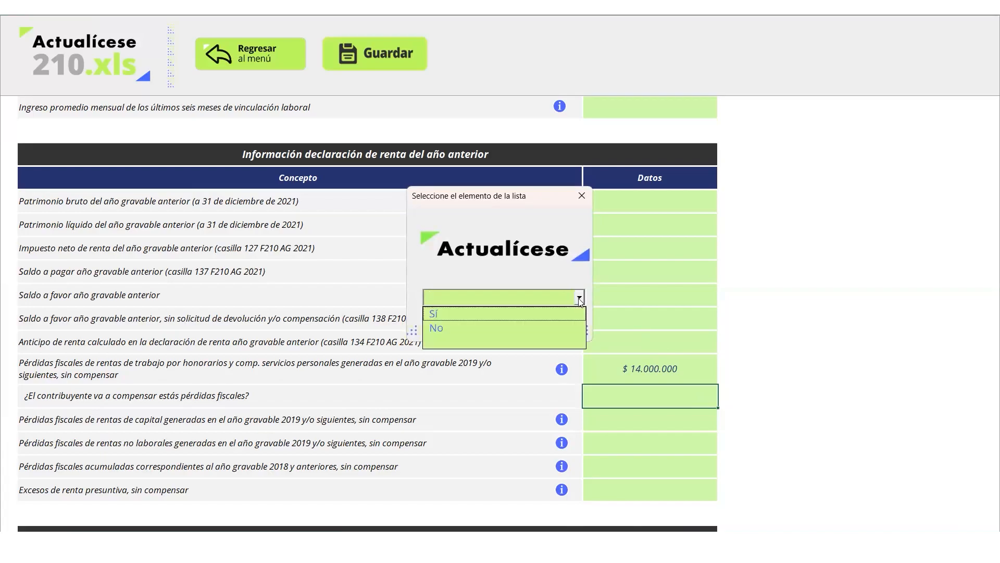
click(558, 312)
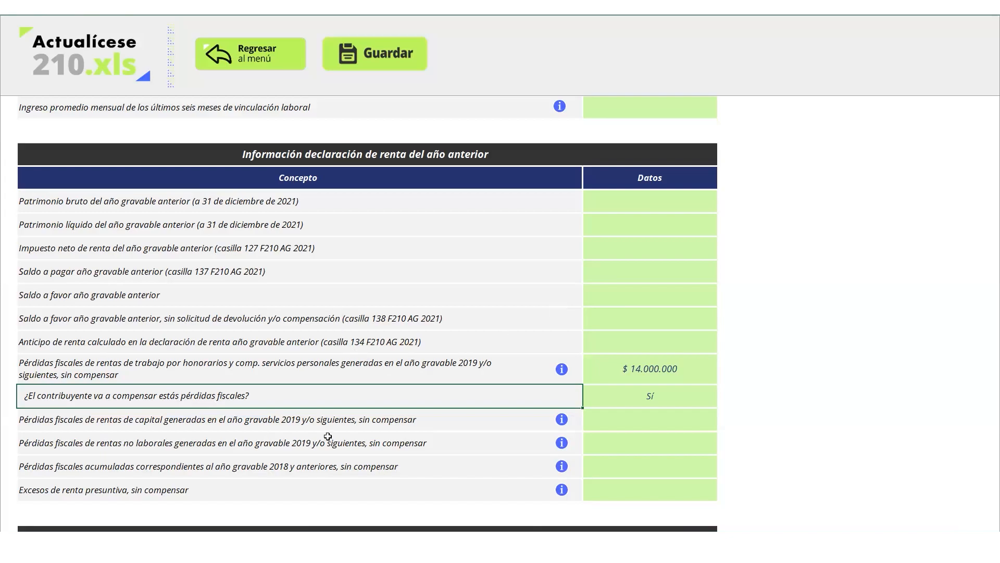
Move down past the capital-income and 2018 loss questions to the filing deadline section
click(347, 411)
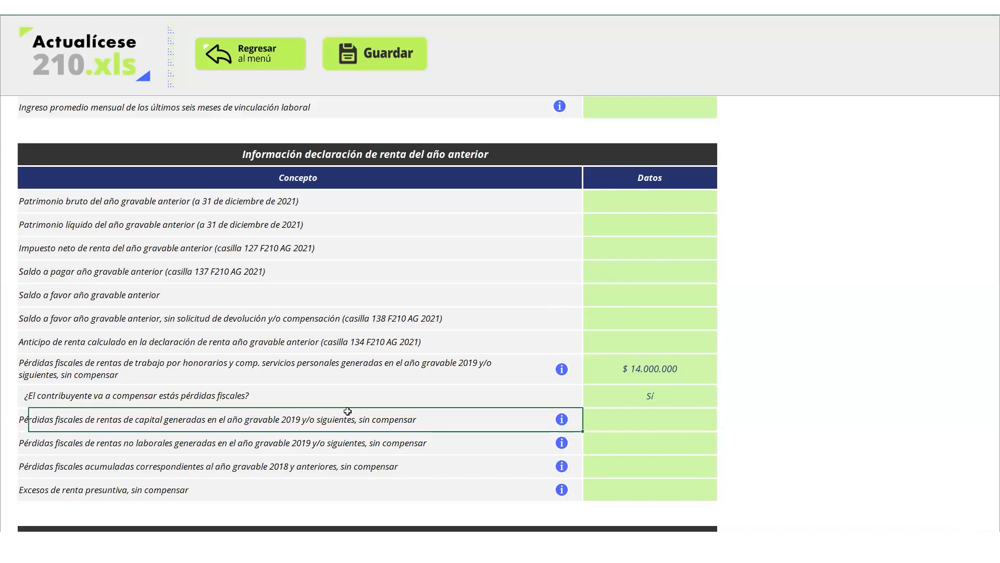
click(241, 469)
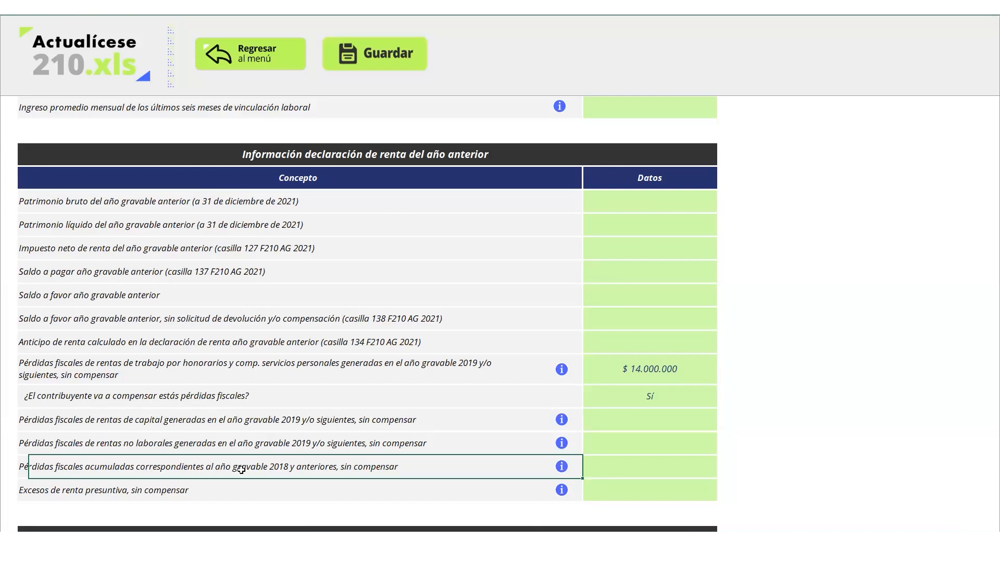
key(Down)
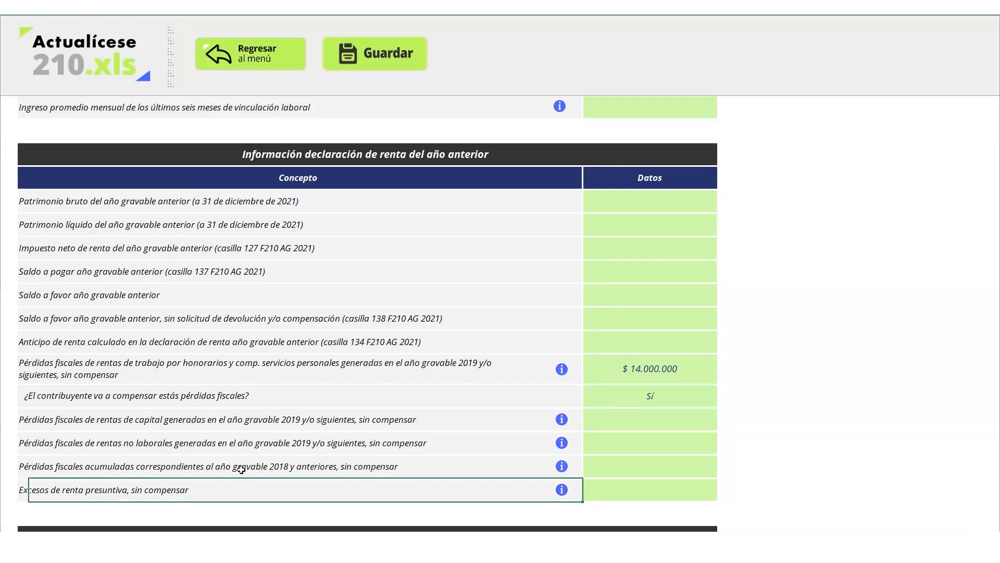
key(Down)
key(Down)
key(Down)
key(Down)
key(Down)
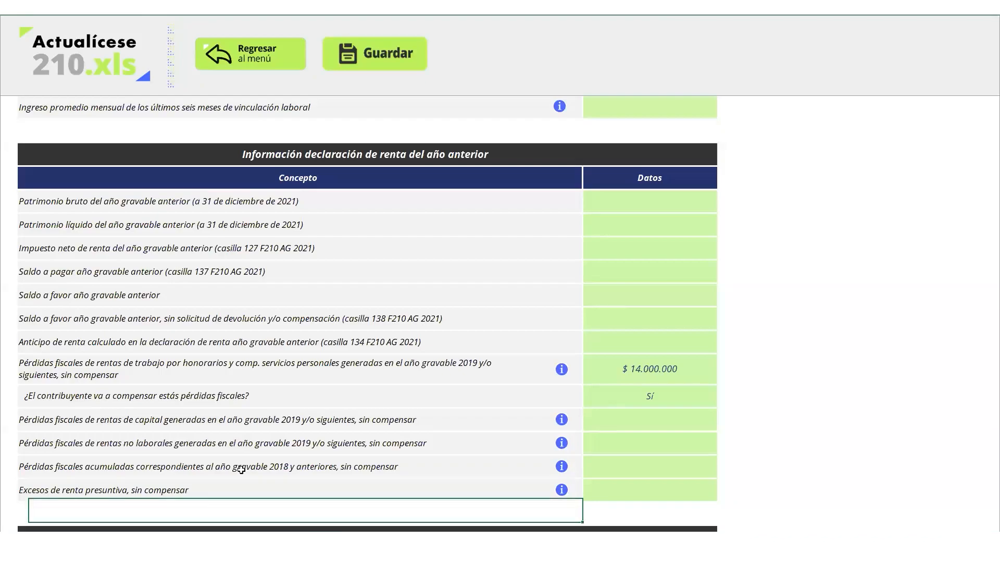
key(Down)
key(Down)
key(Down)
key(Down)
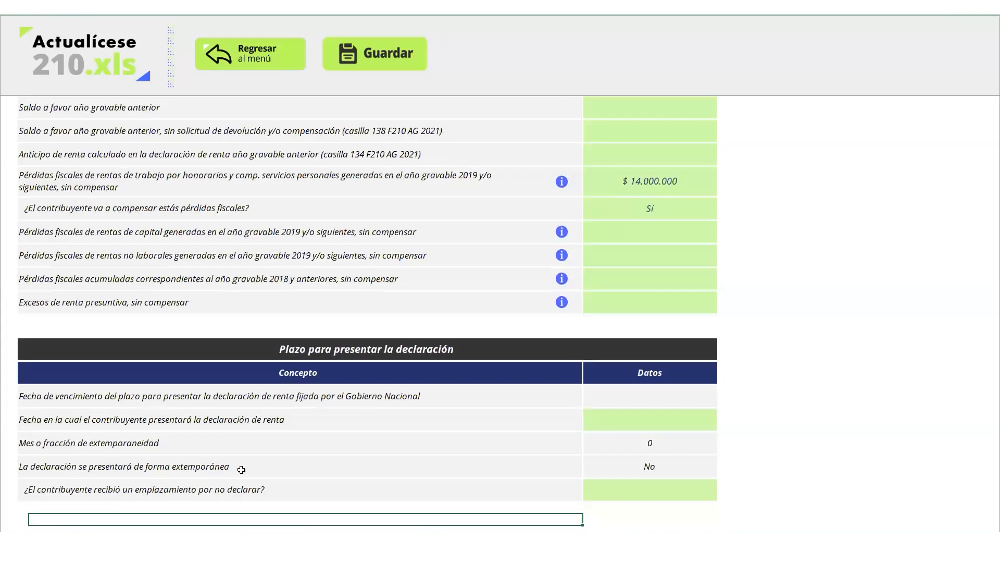
Enter the taxpayer's NIT in the 'NIT del contribuyente' cell so the DV computes to 4
key(Up)
key(Up)
key(Up)
key(Up)
key(Up)
key(Up)
key(Up)
key(Up)
key(Up)
key(Up)
key(Up)
key(Up)
key(Up)
key(Up)
key(Up)
key(Up)
key(Up)
key(Up)
key(Up)
key(Up)
key(Up)
key(Up)
key(Up)
key(Up)
key(Up)
key(Up)
key(Up)
key(Up)
key(Up)
key(Up)
key(Up)
key(Up)
key(Up)
key(Up)
key(Up)
key(Down)
key(Down)
key(Down)
key(Down)
key(Down)
key(Down)
key(Down)
key(Down)
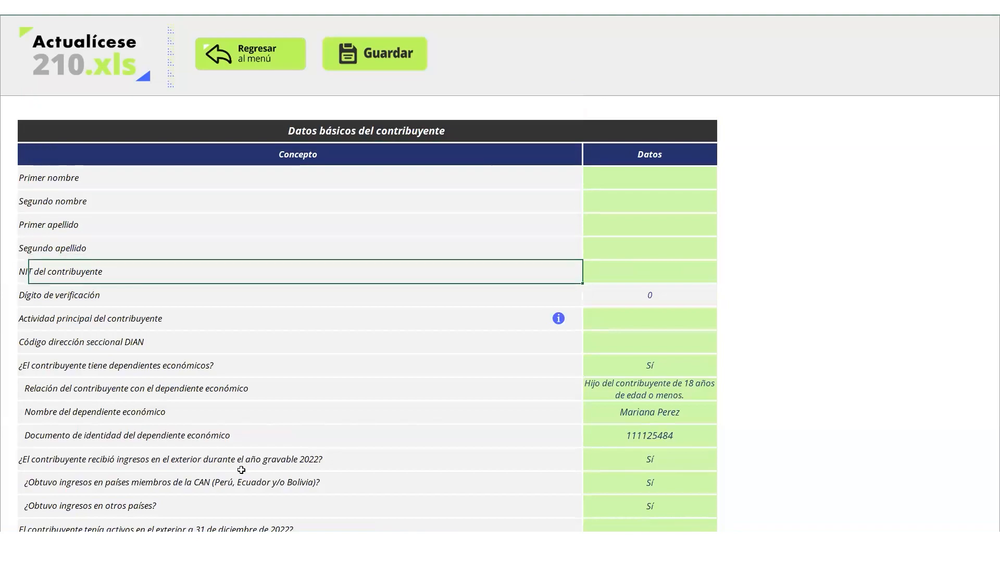
key(Right)
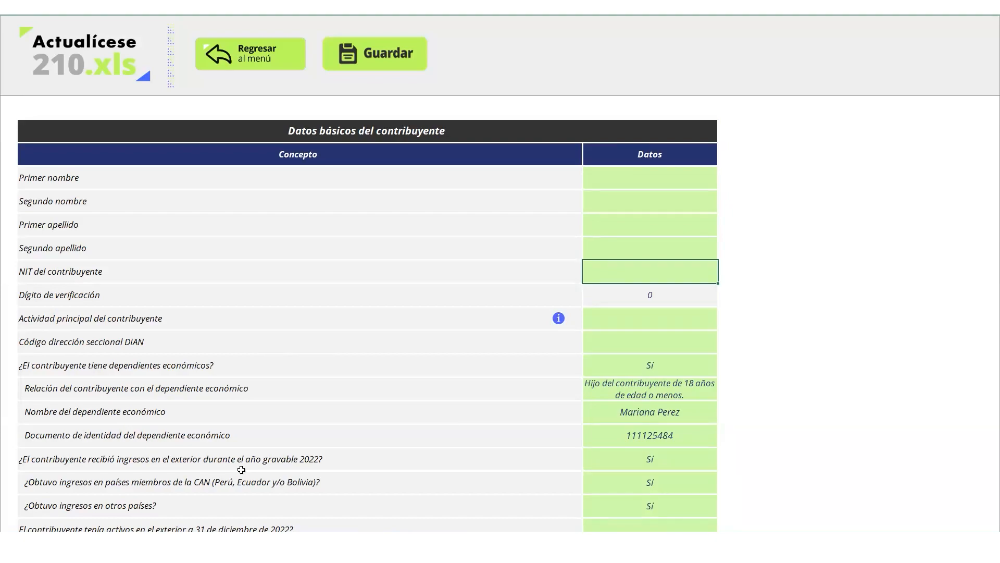
key(Return)
click(473, 404)
key(Down)
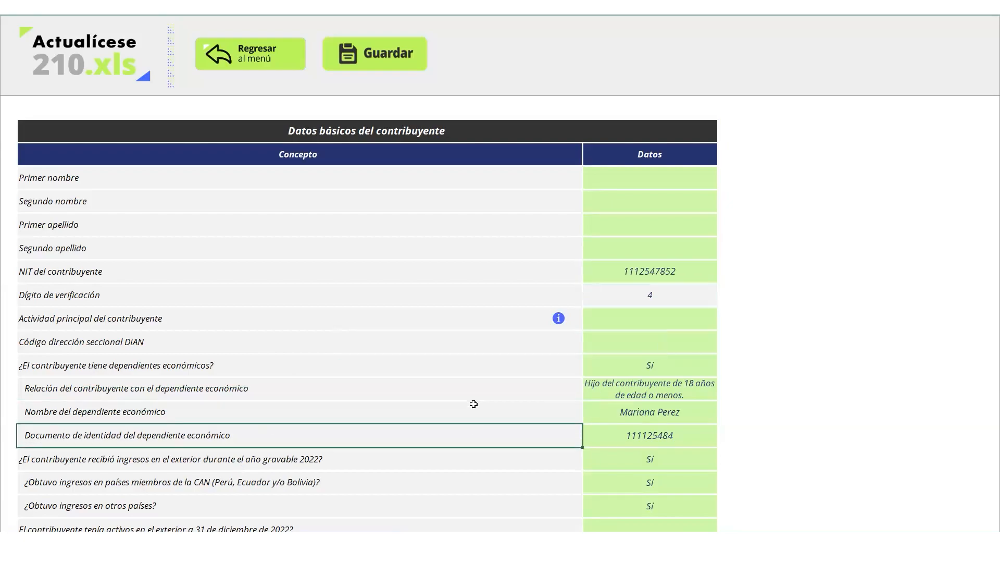
key(Down)
key(Down)
key(Down)
key(Down)
key(Down)
key(Down)
key(Down)
key(Down)
key(Down)
key(Down)
key(Down)
key(Down)
key(Down)
key(Down)
key(Down)
key(Down)
key(Down)
key(Down)
key(Down)
key(Down)
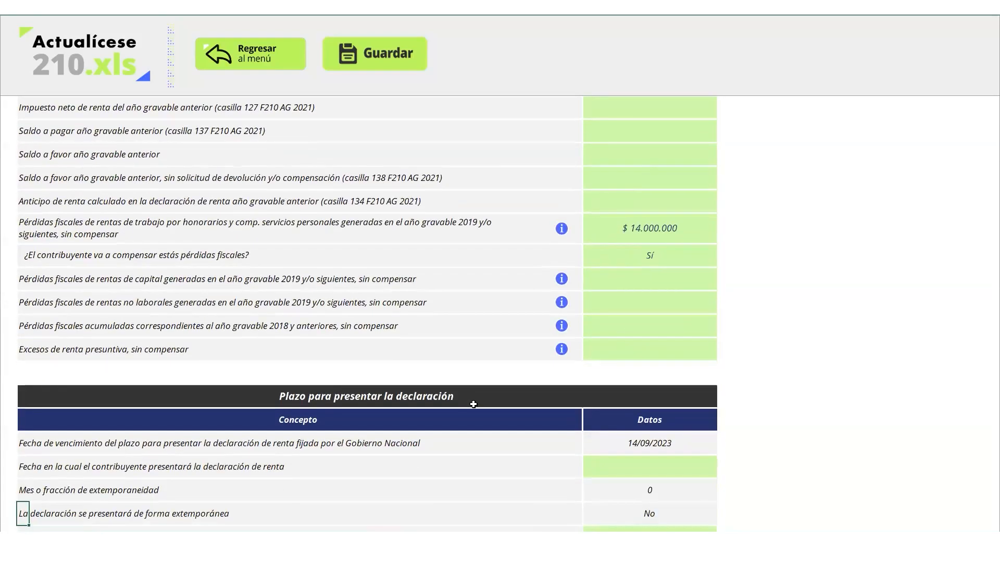
Enter the filing date as 14/08/2023, then correct the month to make it 14/10/2023
key(Down)
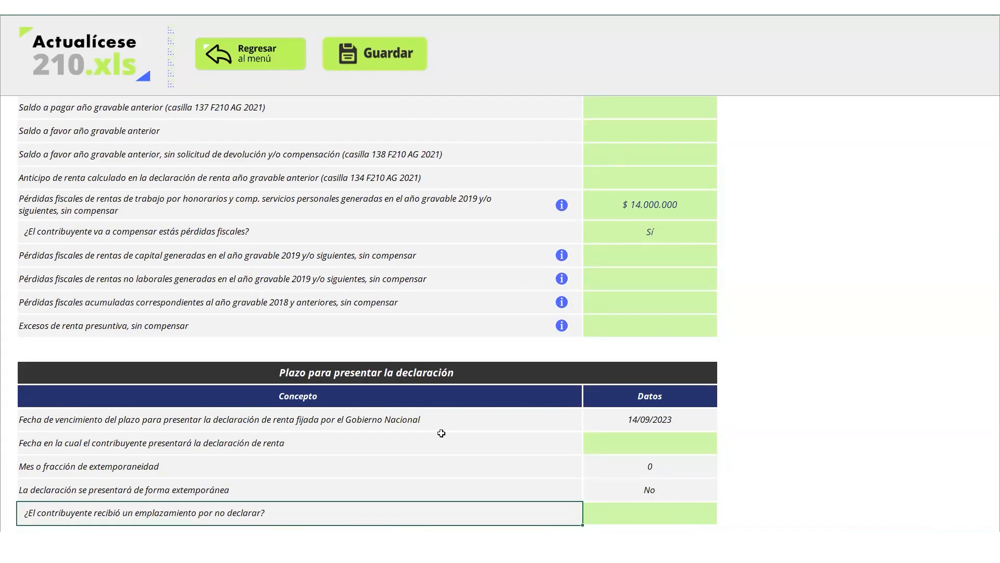
click(618, 451)
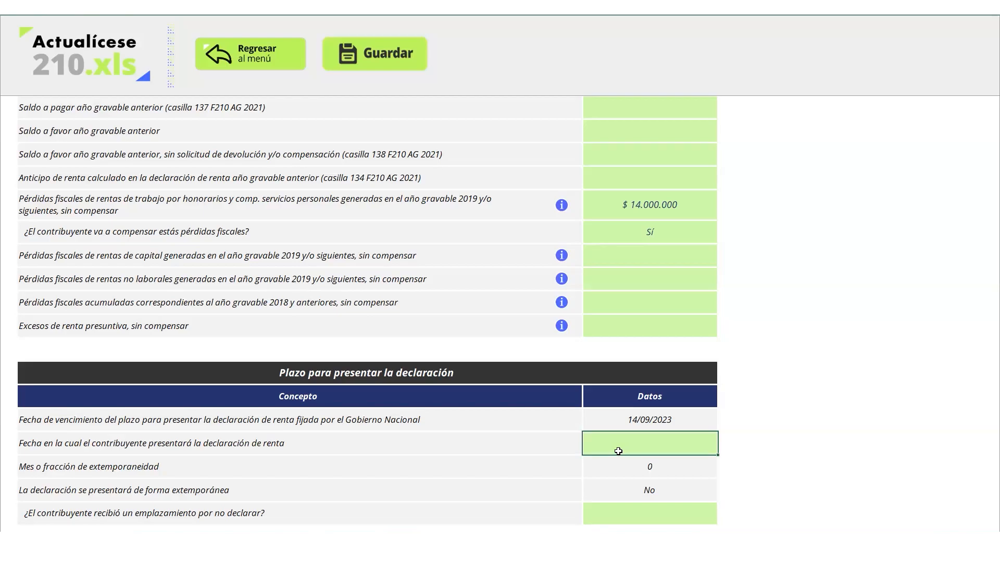
text(14/08/2023)
key(Return)
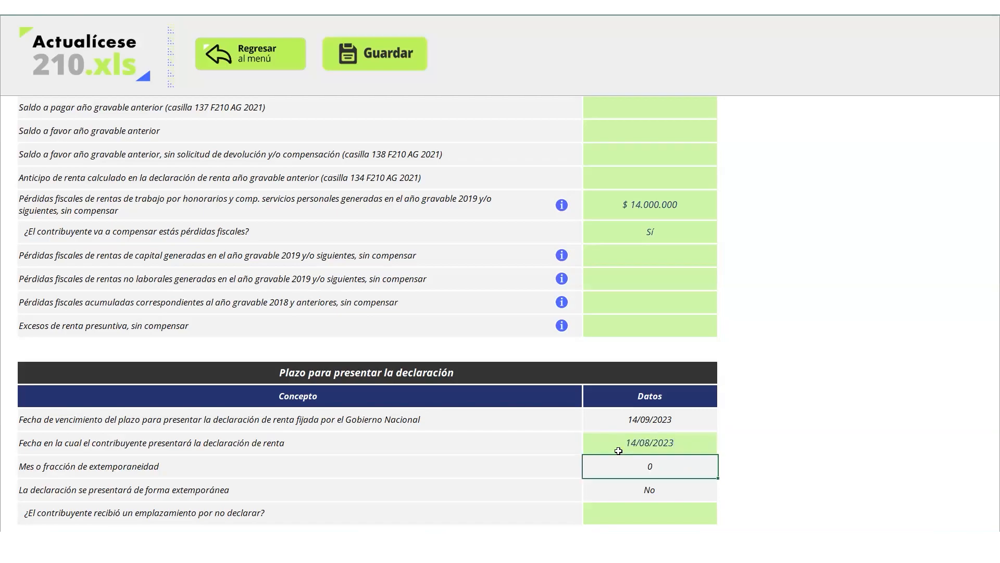
double_click(650, 442)
key(BackSpace)
key(BackSpace)
text(10)
key(Return)
key(Down)
key(Down)
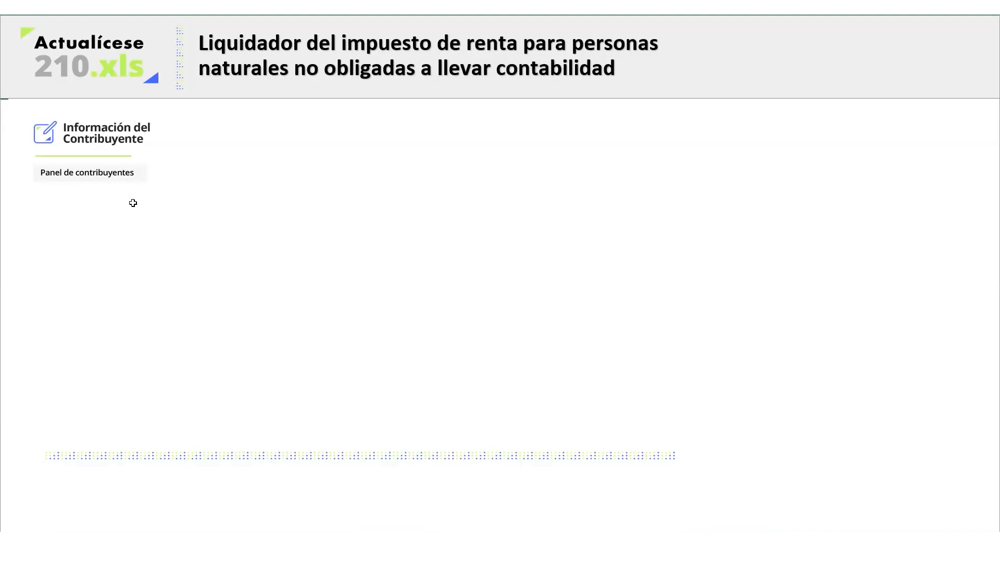
Open the Panel de contribuyentes from the workbook's main menu
click(112, 177)
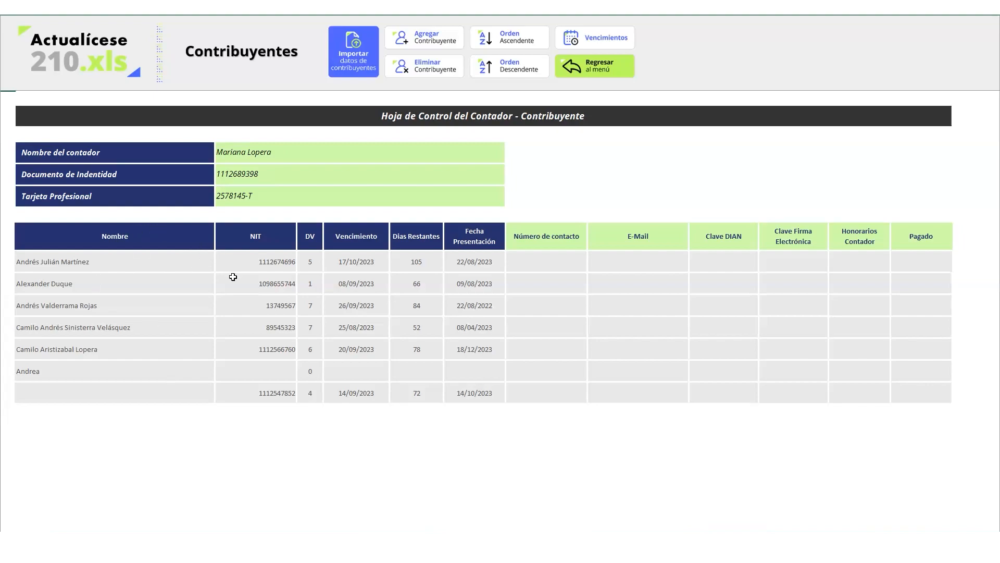
Enter a contact phone number in row 1's Número de contacto cell
click(535, 263)
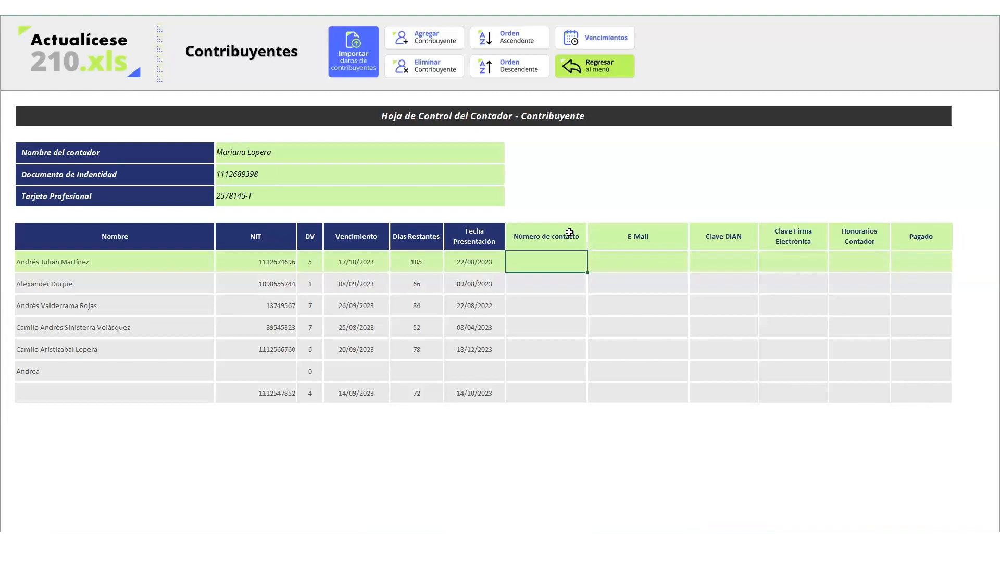
key(Tab)
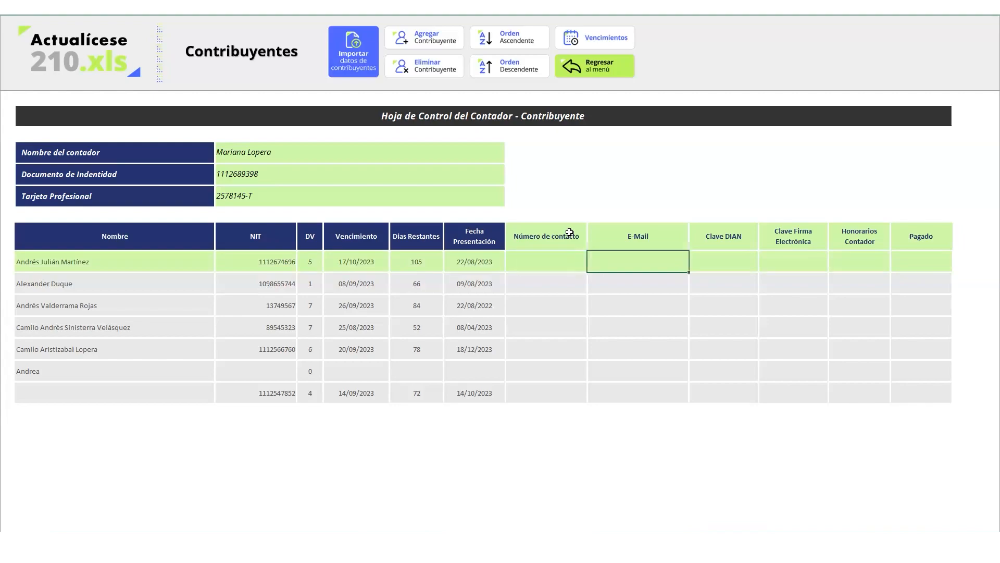
key(shift+Tab)
key(shift+Tab)
key(Tab)
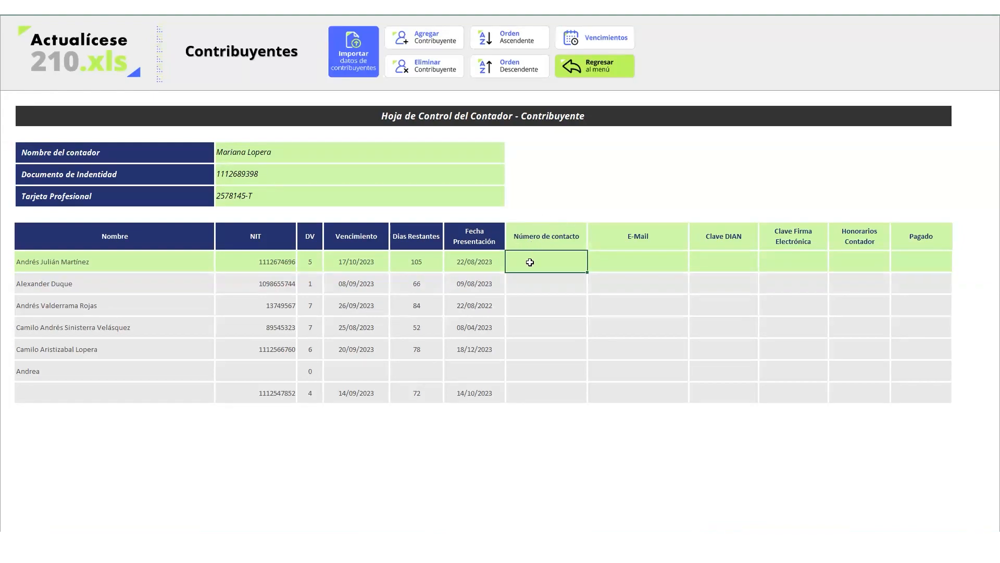
key(Tab)
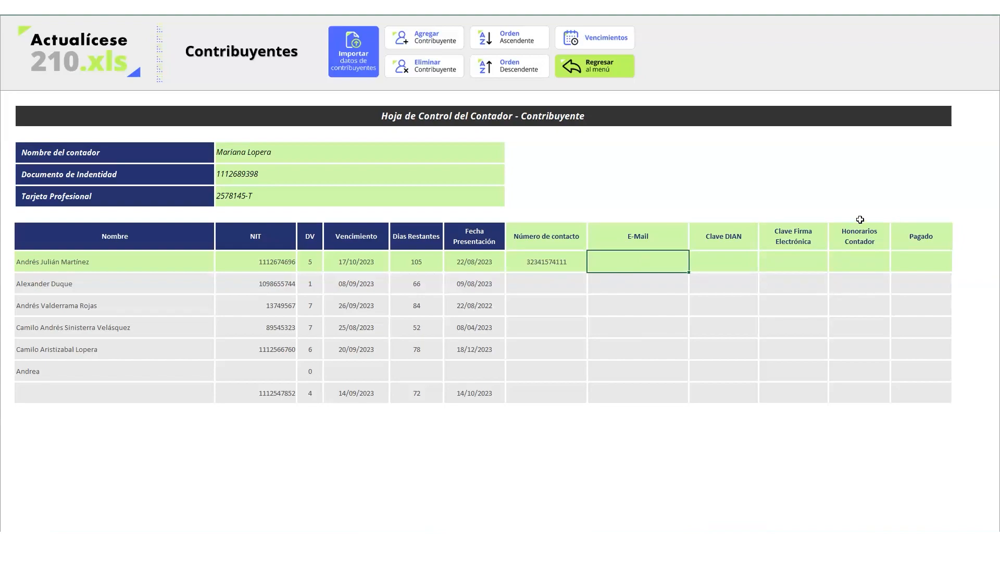
Check the Pagado list without choosing, then select the incomplete entry with no NIT
click(932, 267)
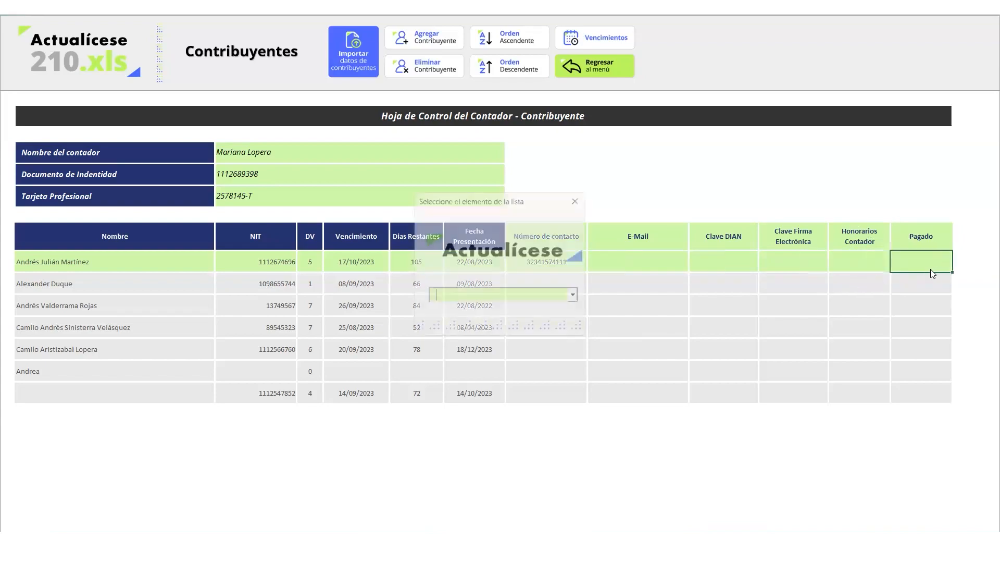
click(582, 195)
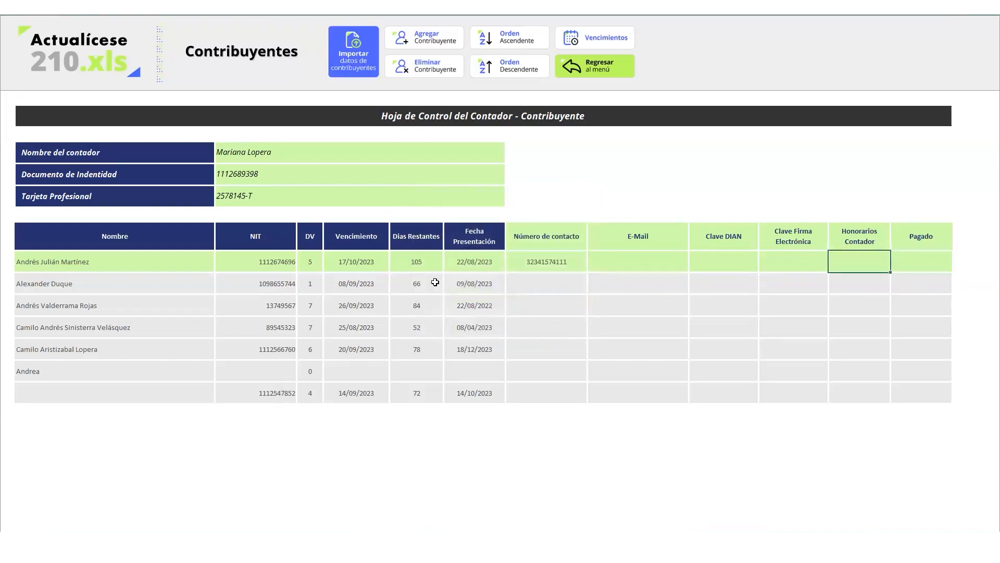
click(427, 324)
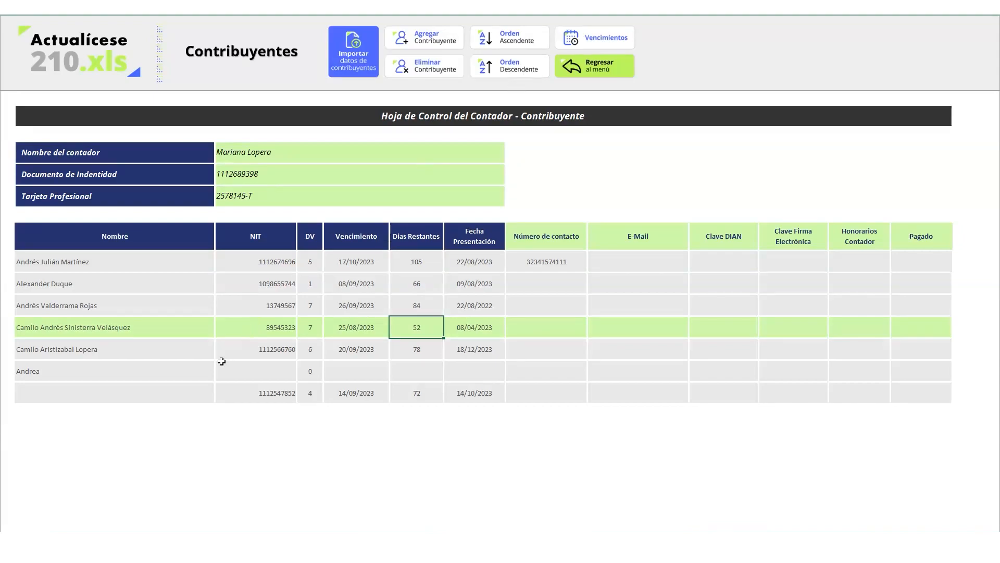
click(180, 378)
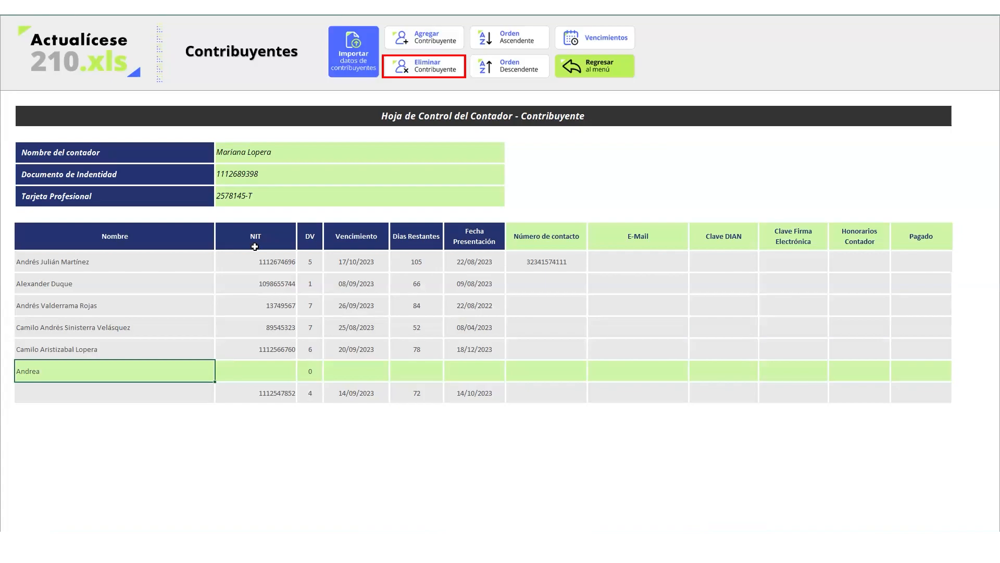
Delete the incomplete DV 0 contributor entry, confirming with Sí
click(416, 66)
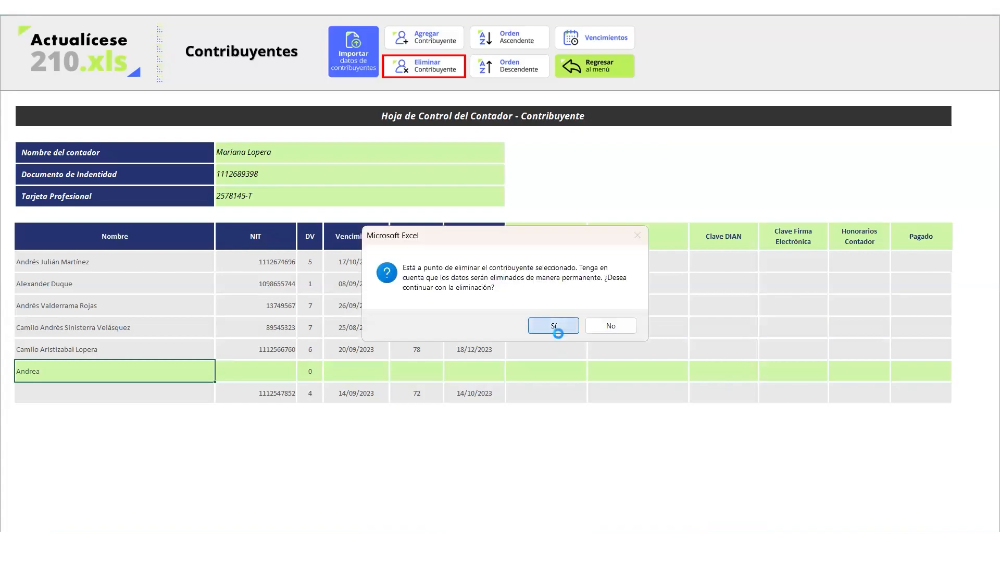
click(558, 326)
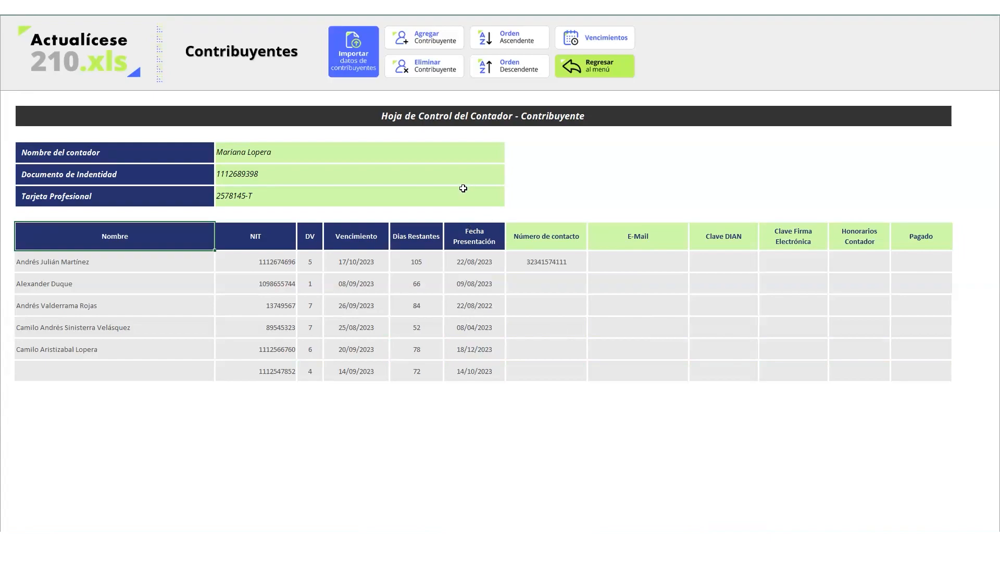
click(302, 258)
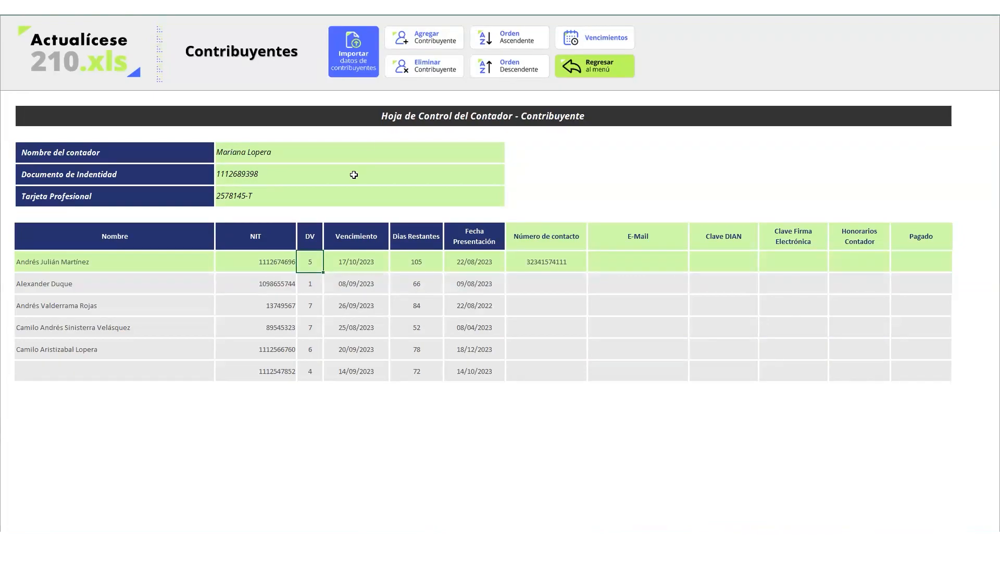
Sort the contributors by name descending, then ascending A to Z
click(167, 248)
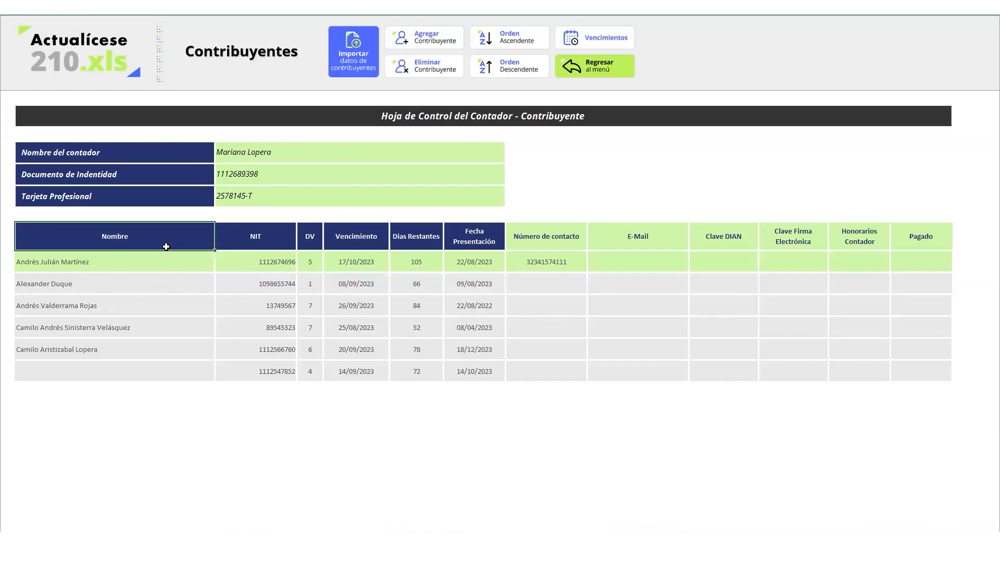
click(508, 78)
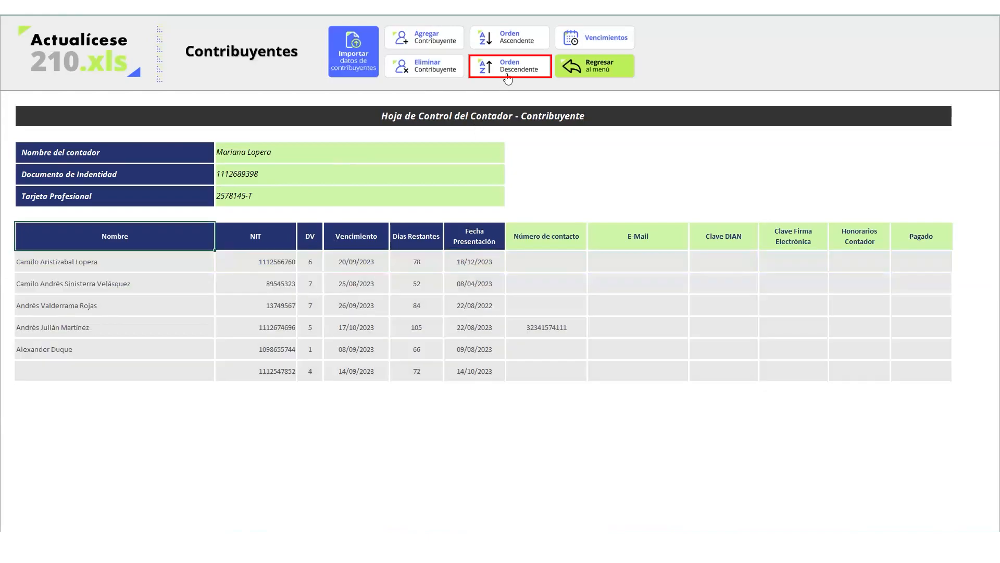
click(510, 35)
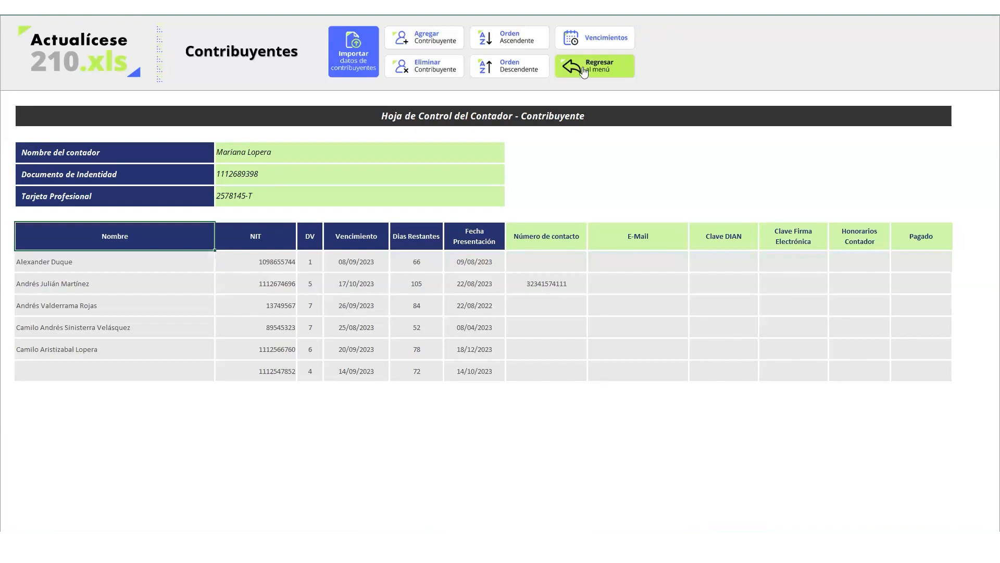
click(615, 39)
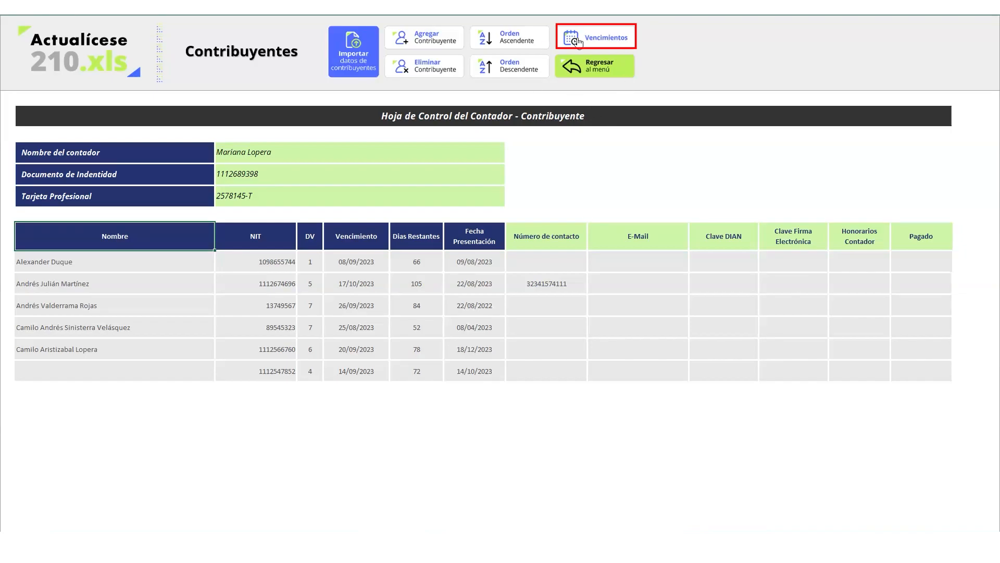
click(606, 39)
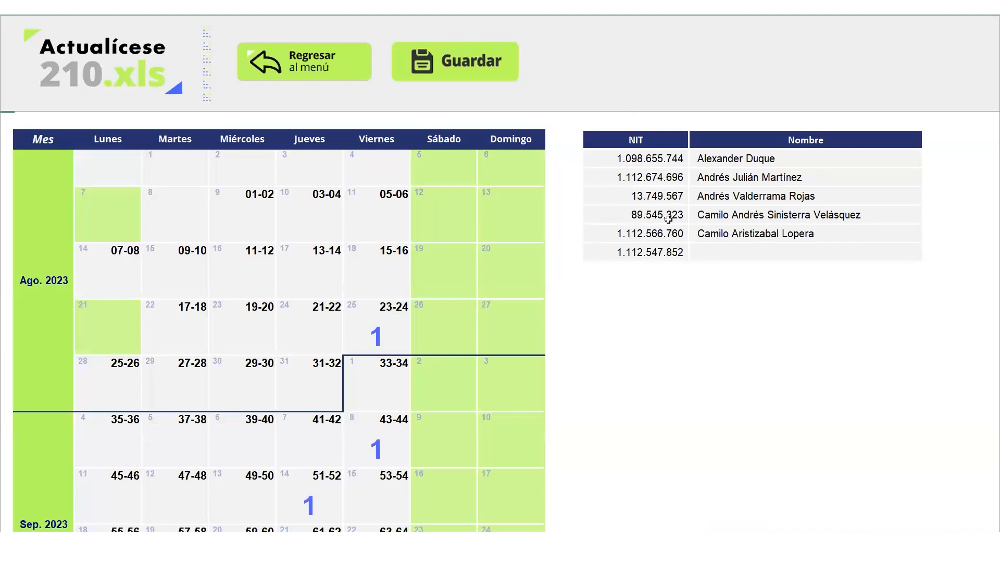
click(365, 322)
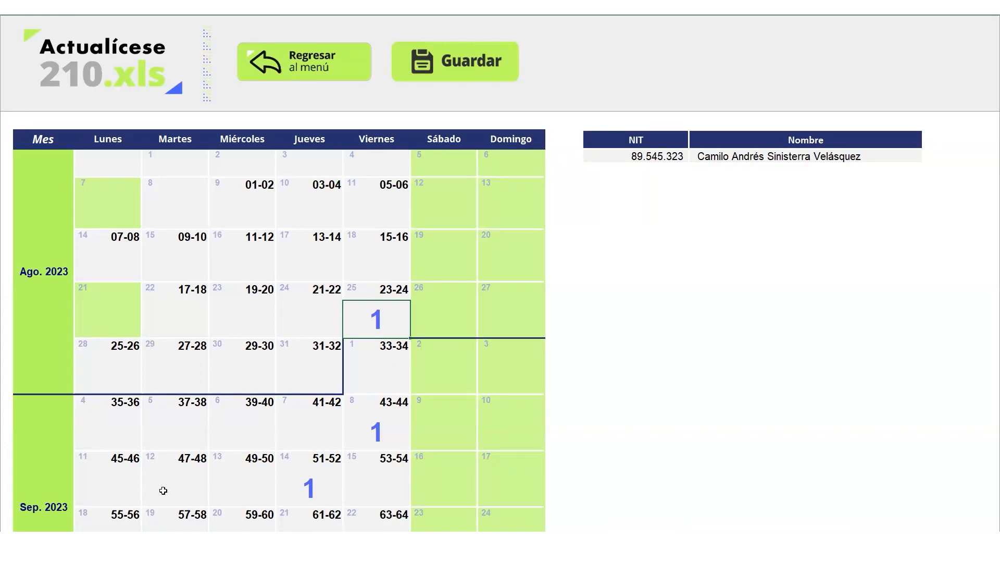
click(307, 489)
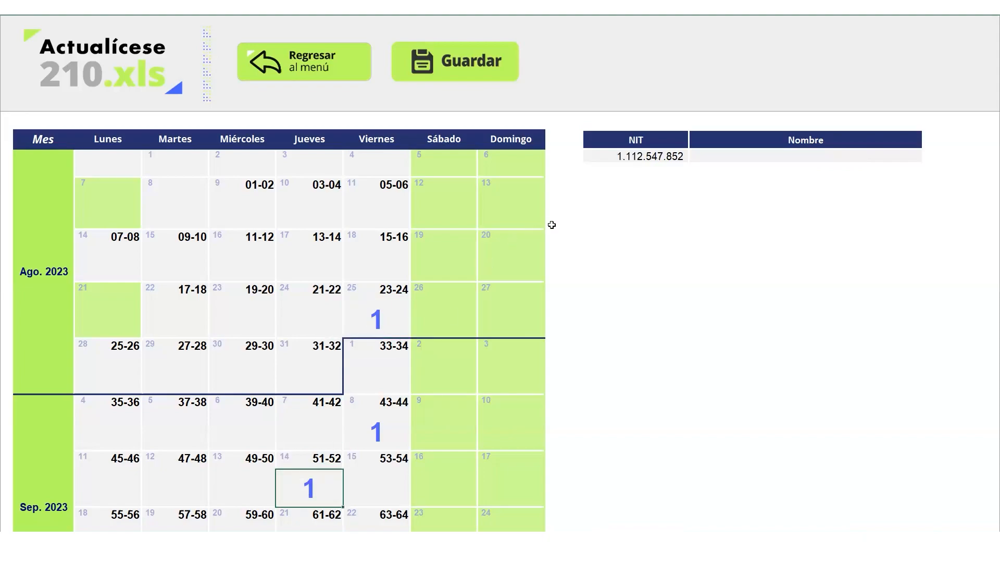
click(376, 420)
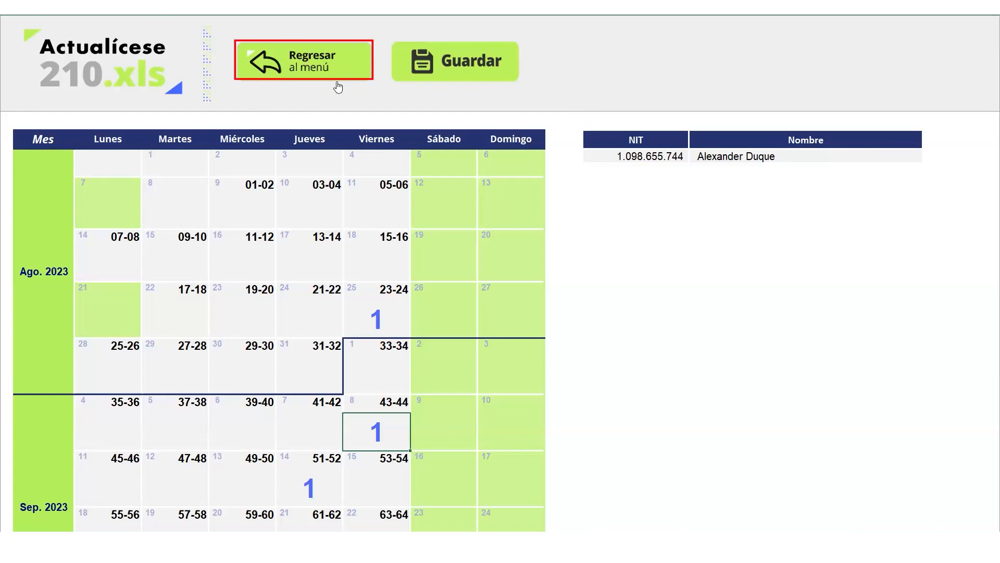
click(326, 72)
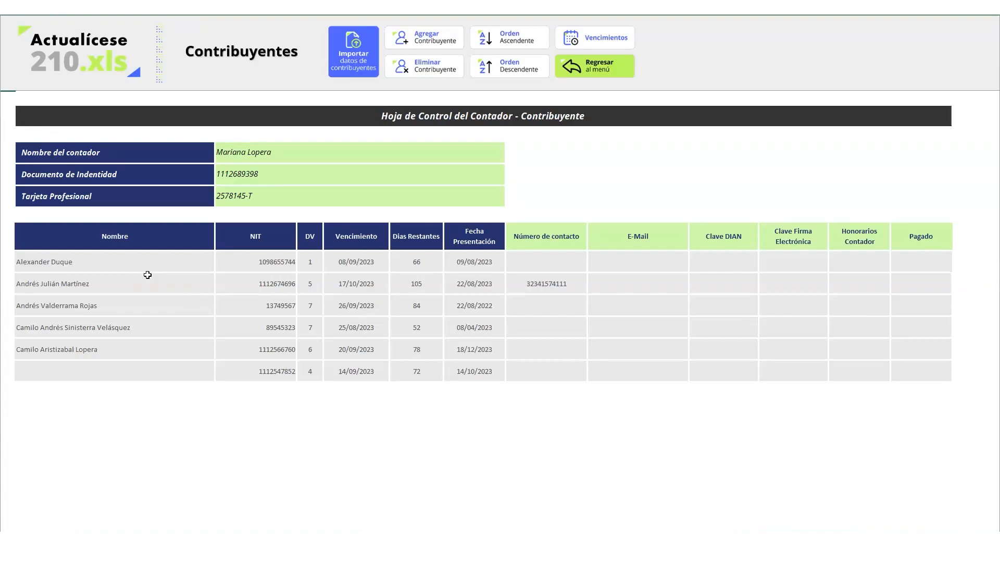
Load the first contributor in the list and return to the 210.xls main menu
click(118, 258)
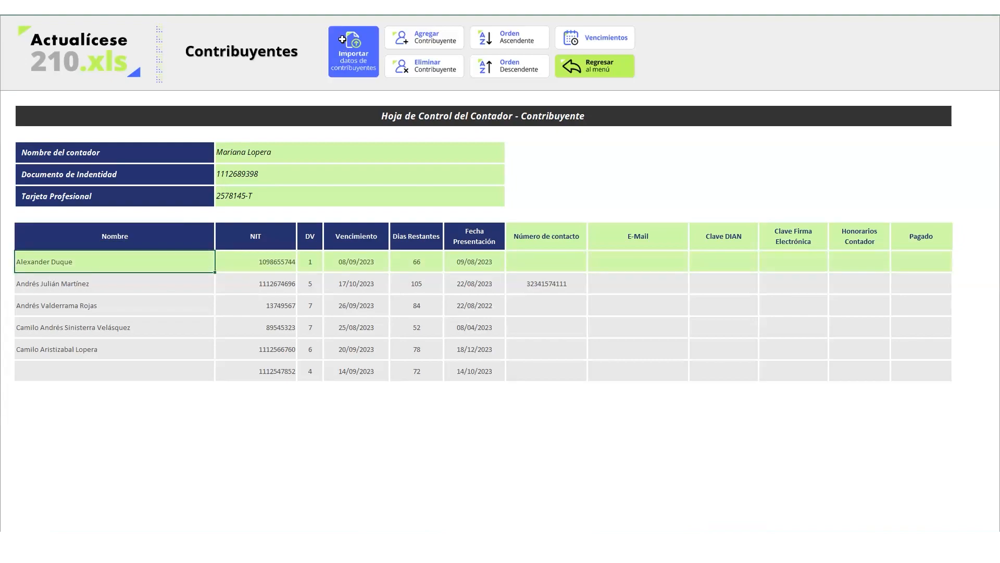
click(602, 78)
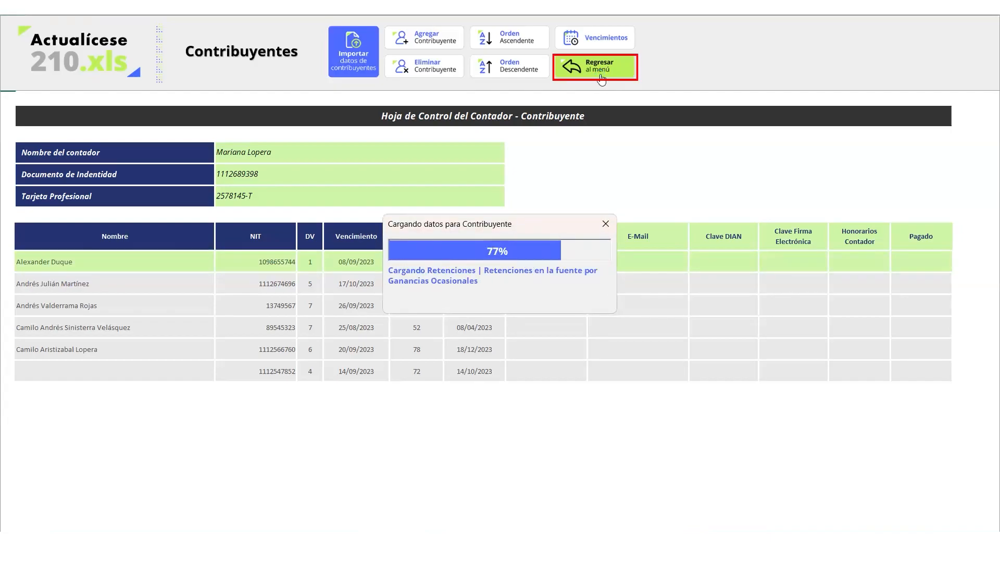